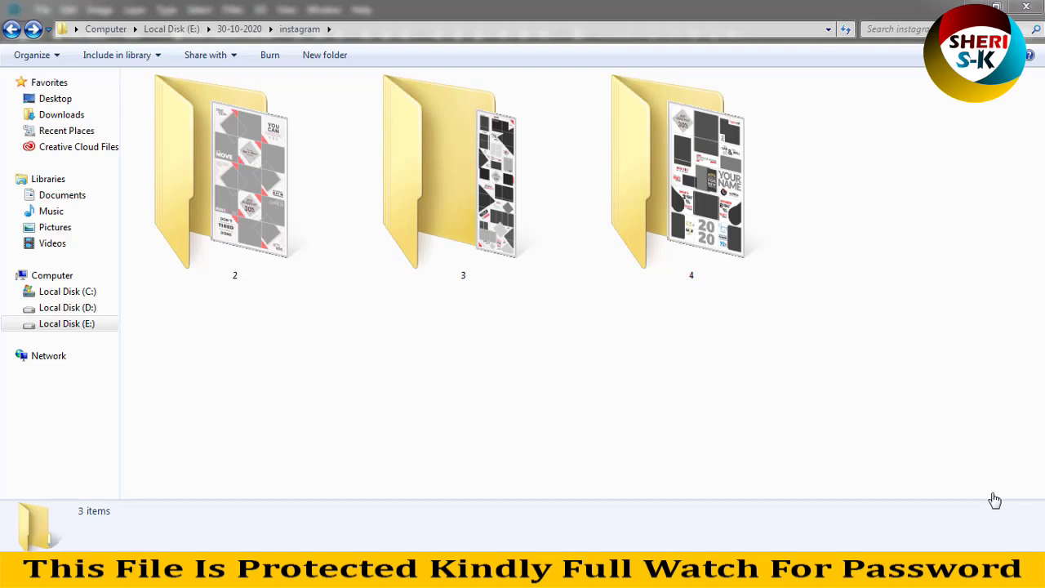
- View the Preview.jpg sheet of template 2 in Photo Viewer
double_click(280, 255)
click(244, 119)
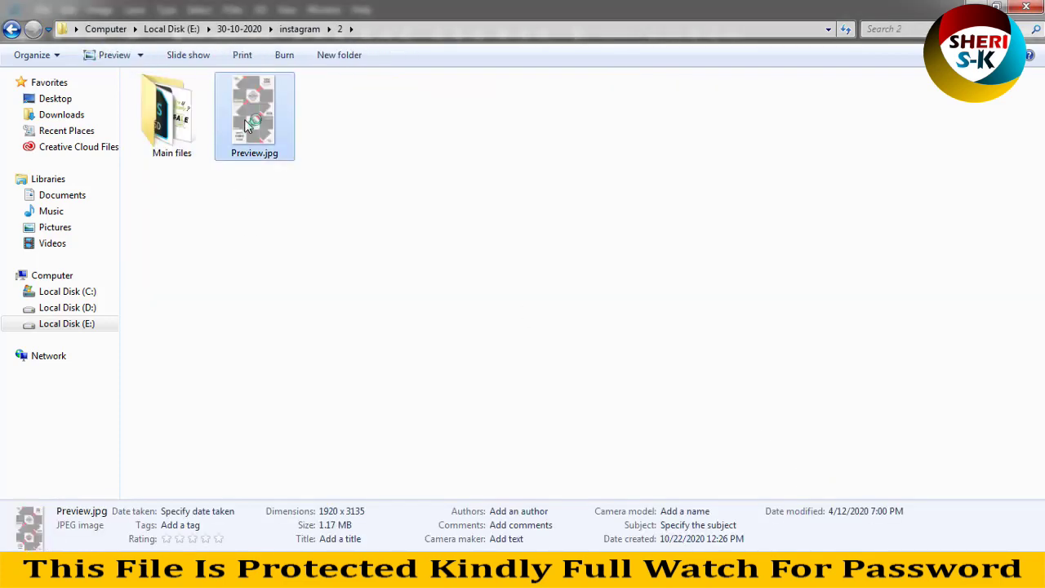
double_click(244, 119)
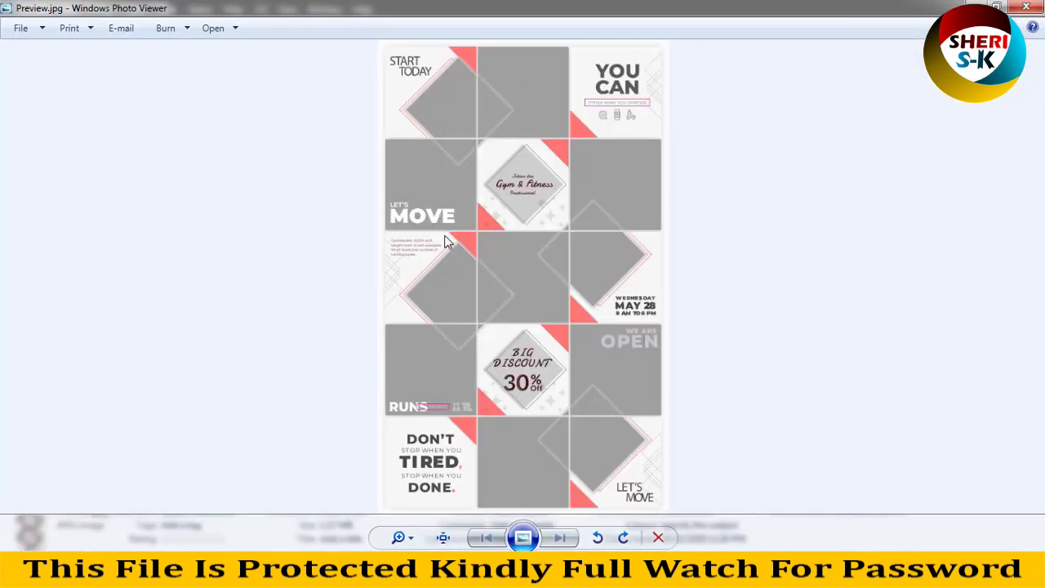
click(1025, 6)
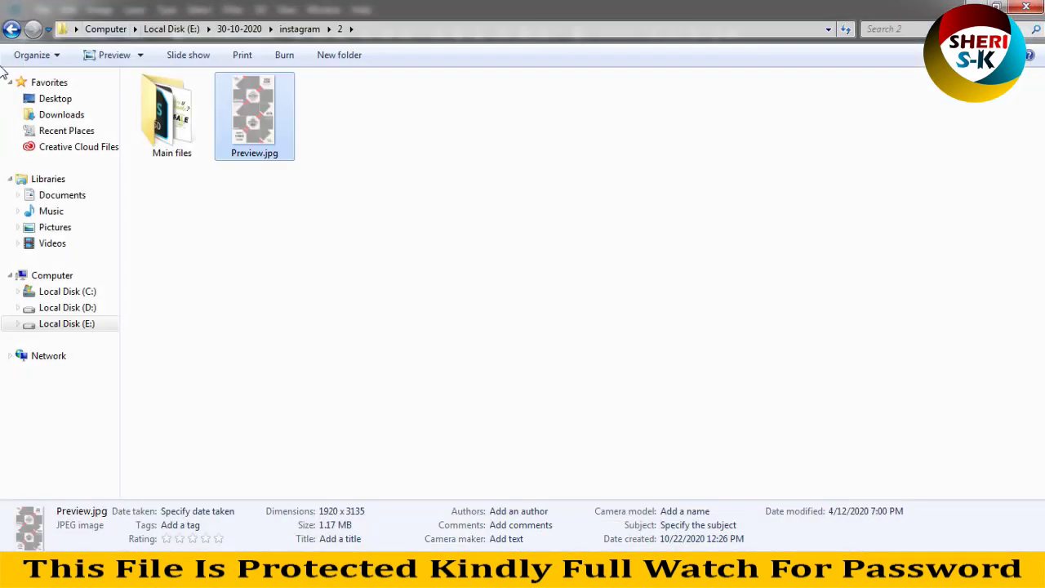
- View and scroll through template 3's preview sheet
click(12, 29)
double_click(466, 182)
click(253, 114)
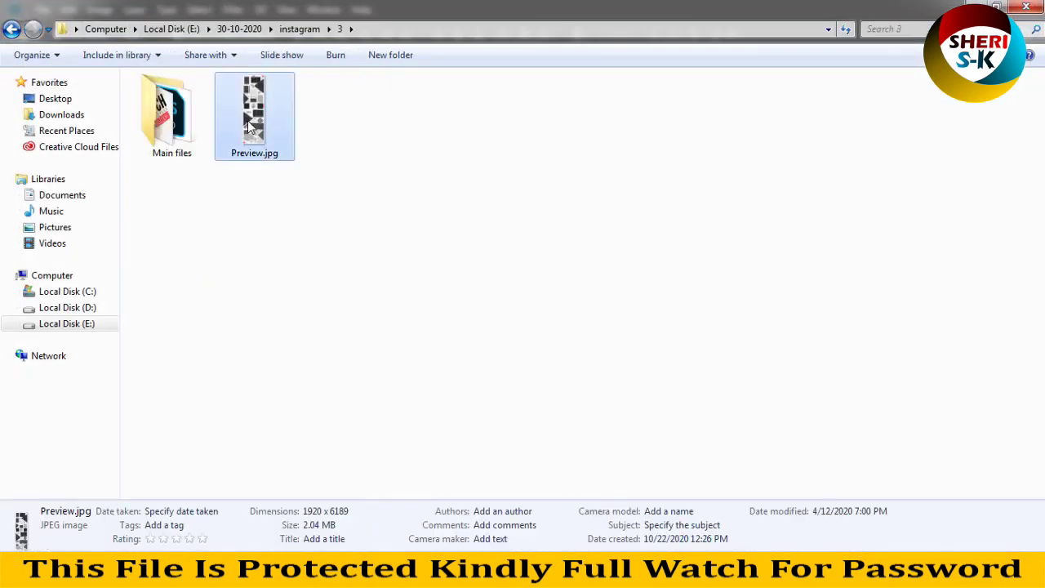
double_click(252, 115)
scroll(552, 289, down, 3)
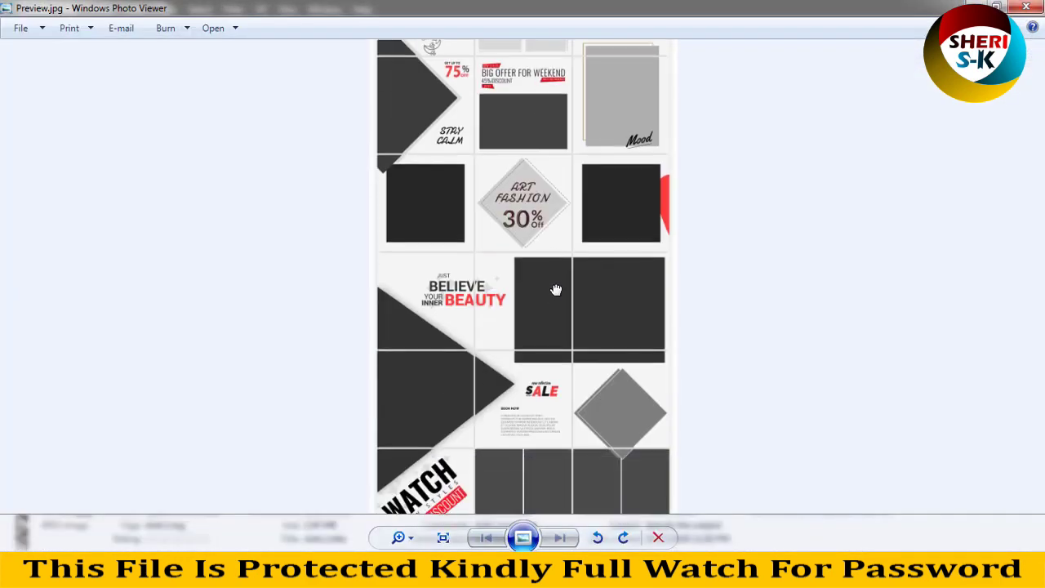
scroll(508, 316, down, 3)
scroll(509, 316, down, 1)
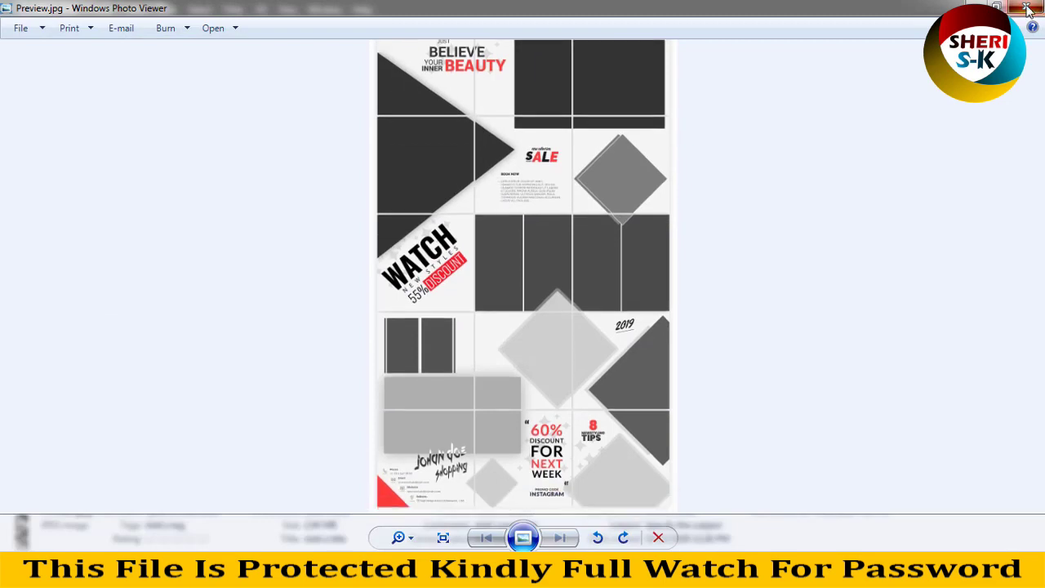
click(1025, 6)
- View template 4's preview sheet, then reopen template folder 2
click(11, 29)
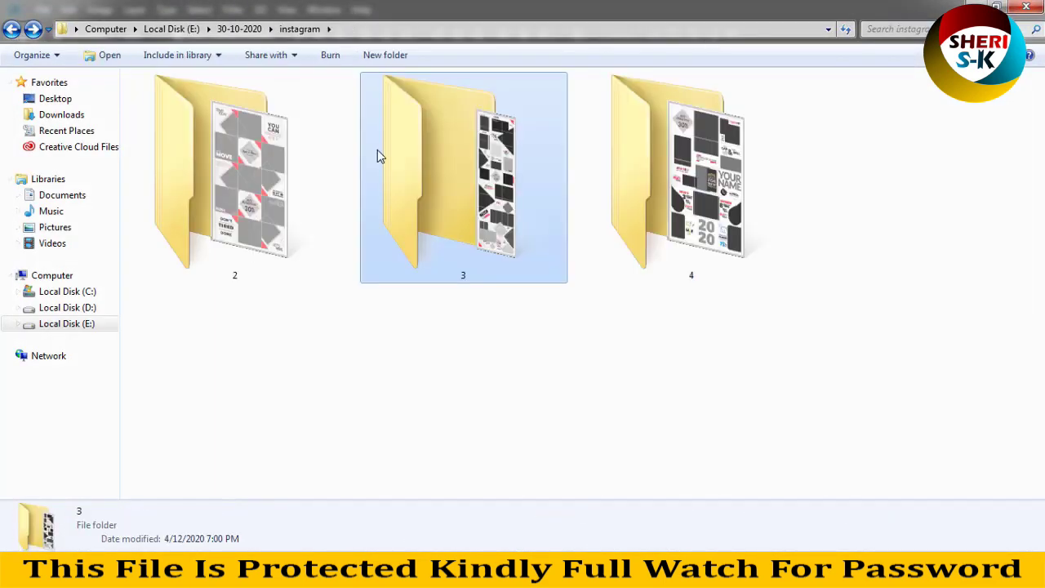
double_click(709, 163)
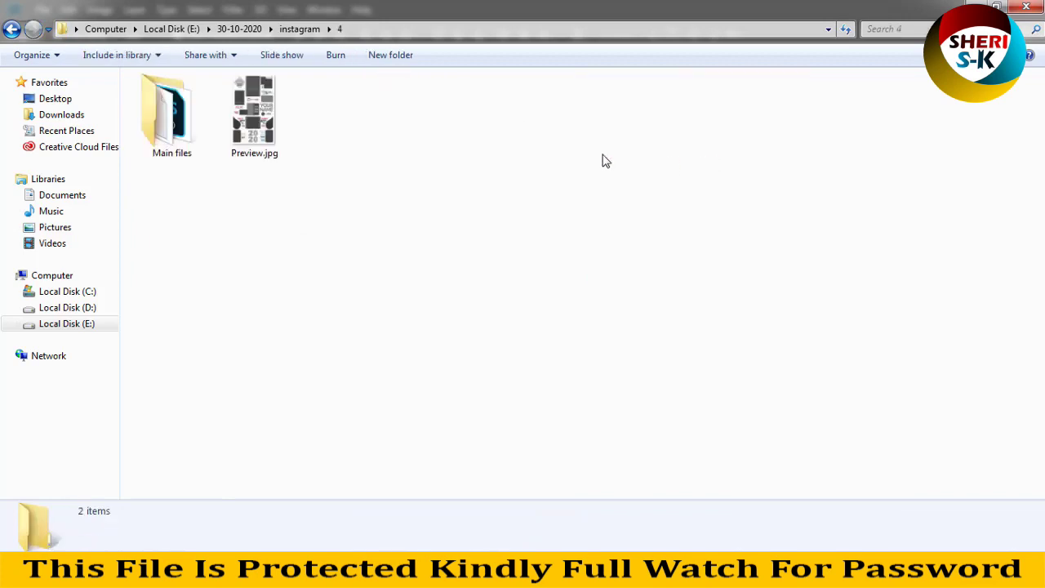
double_click(246, 106)
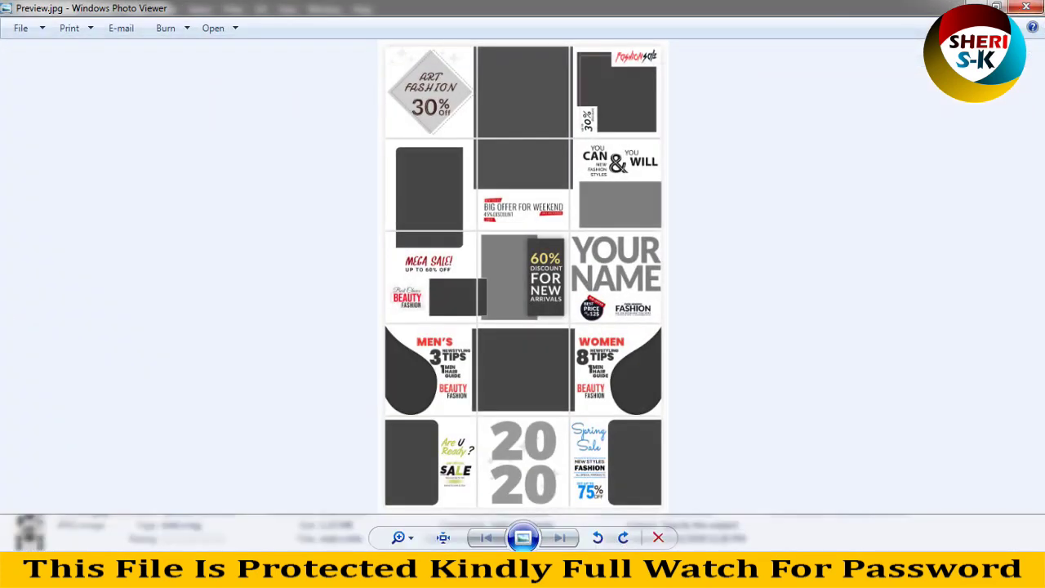
click(1025, 7)
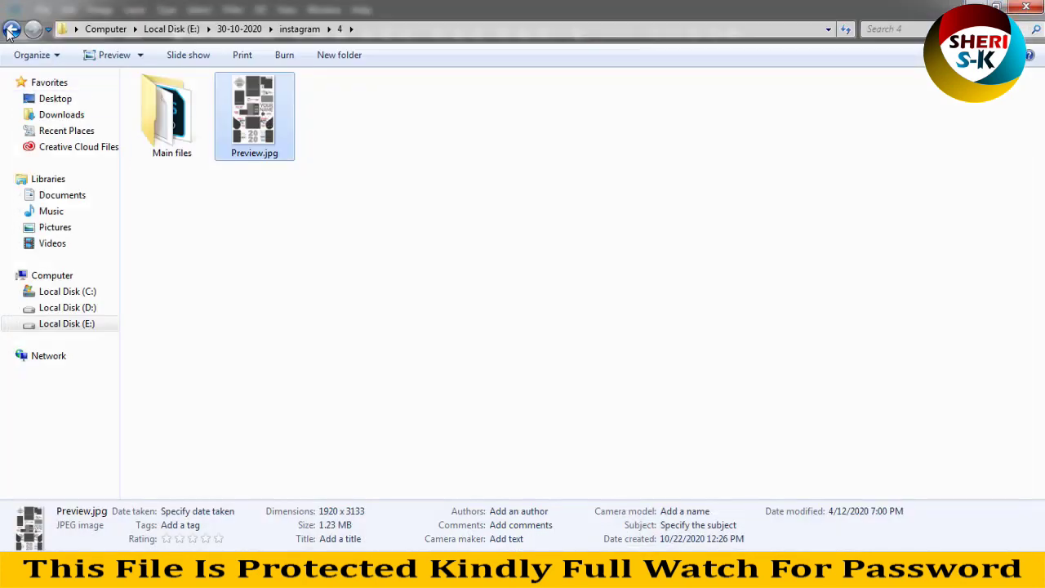
click(12, 29)
double_click(237, 132)
- Open template 2's Main files folder and drag Post_08.psd into Photoshop
click(186, 119)
double_click(186, 120)
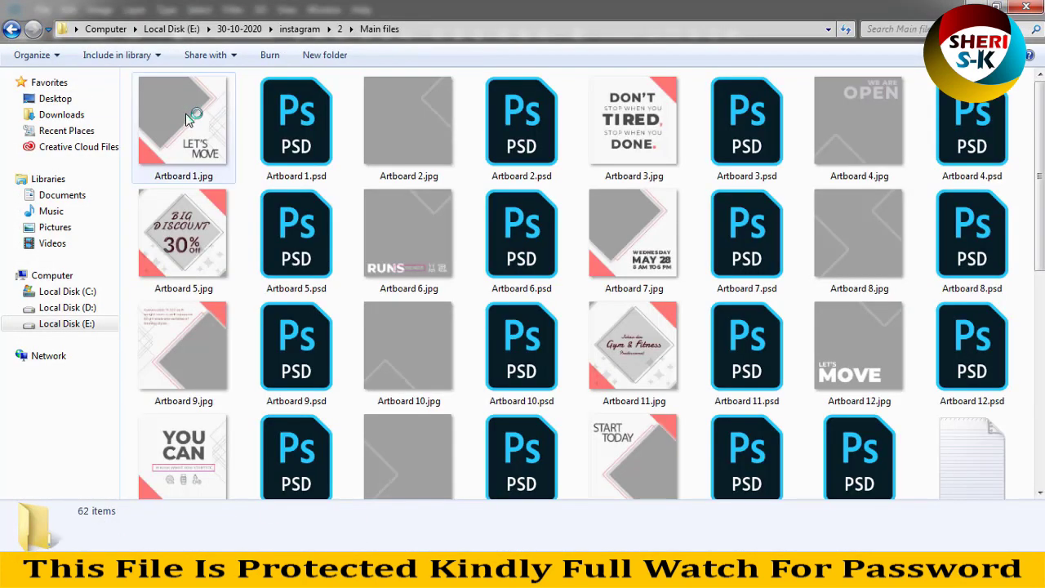
scroll(243, 164, down, 3)
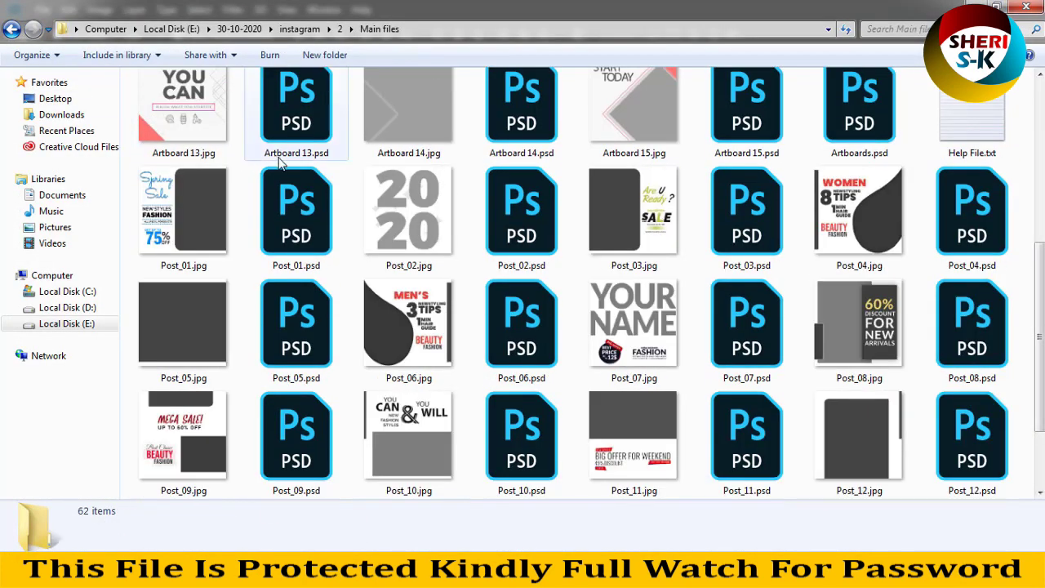
scroll(281, 163, down, 1)
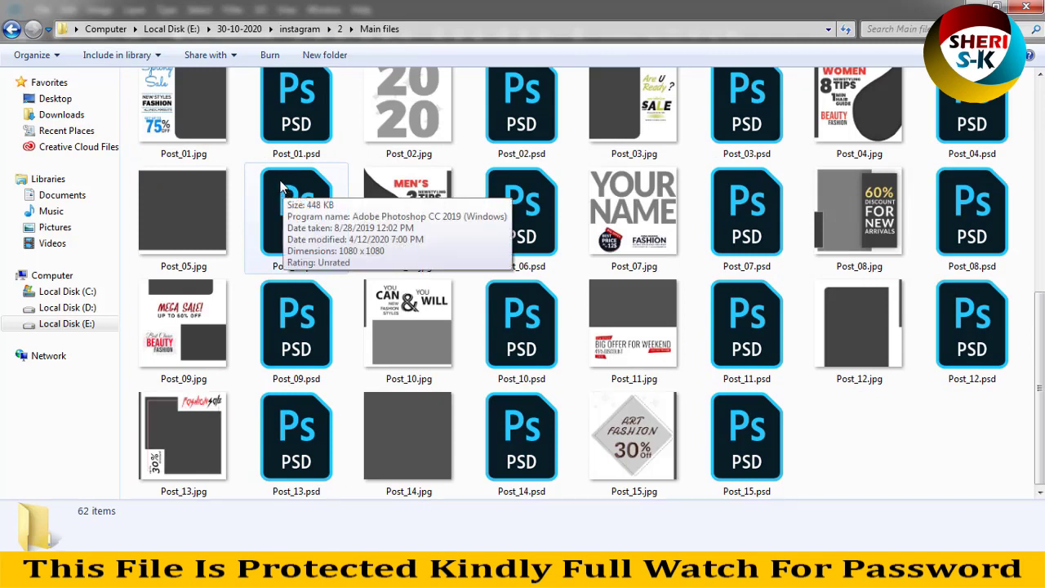
click(865, 242)
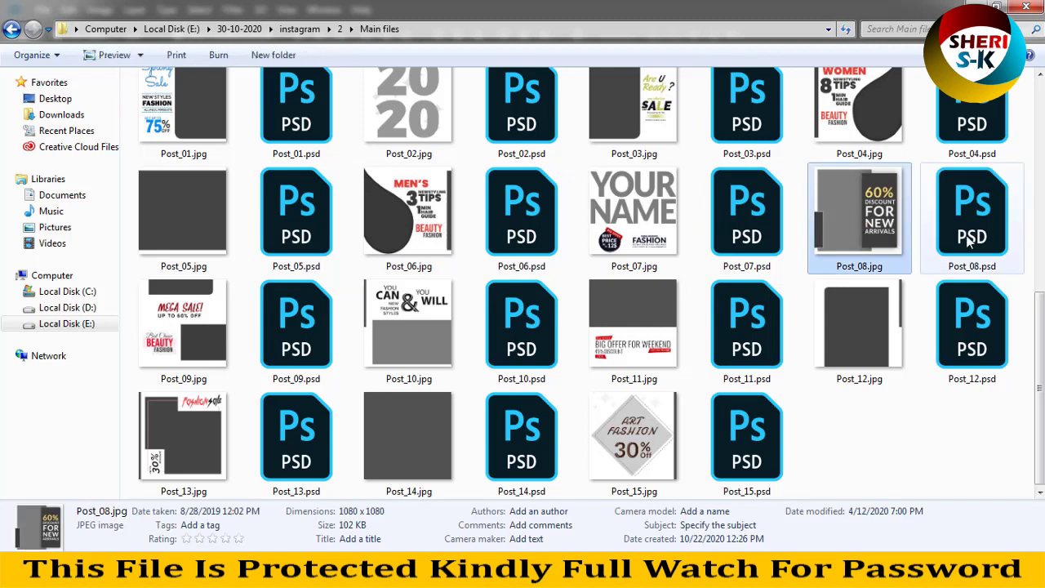
click(968, 232)
mouse_move(971, 213)
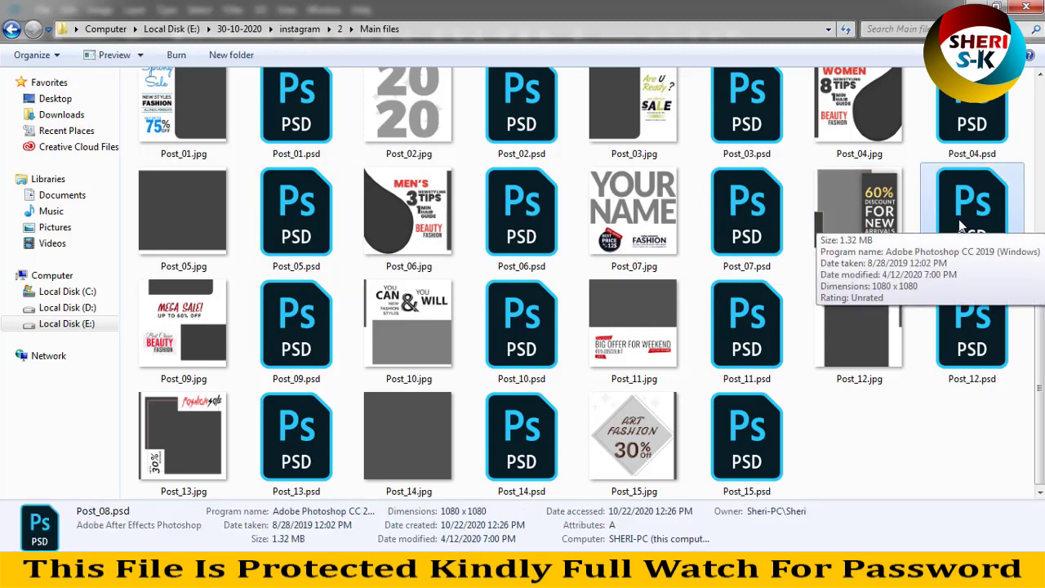
drag(961, 222, 312, 539)
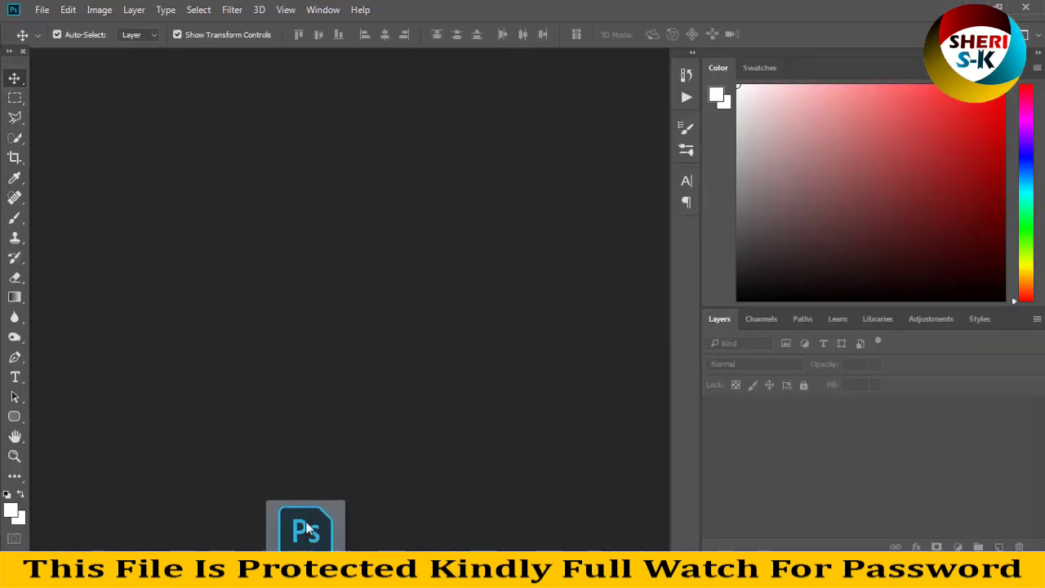
drag(312, 537, 336, 254)
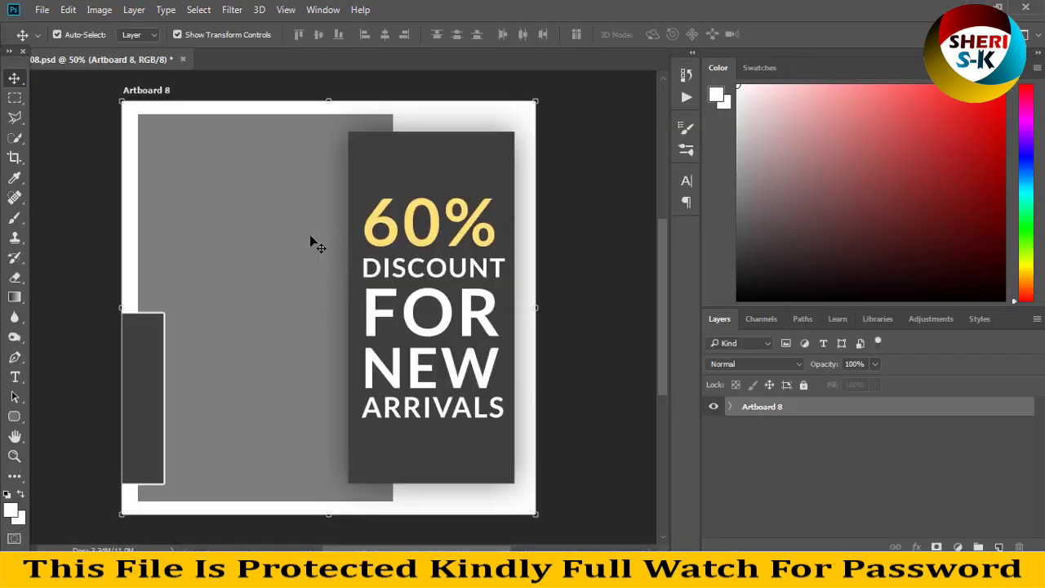
- Expand Artboard 8 and its Image group to reveal the photo placeholder layers
click(729, 408)
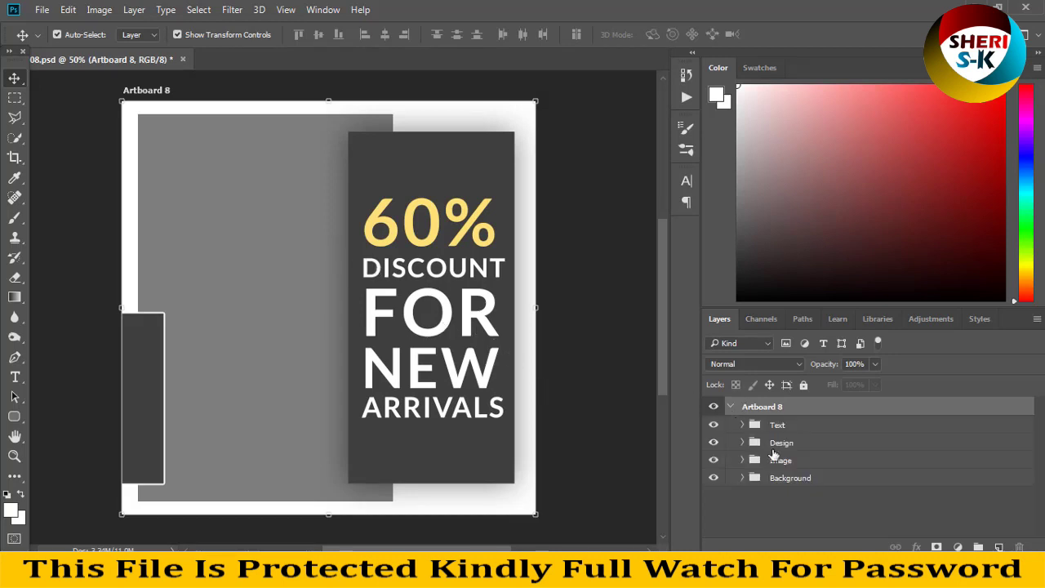
click(760, 441)
click(756, 462)
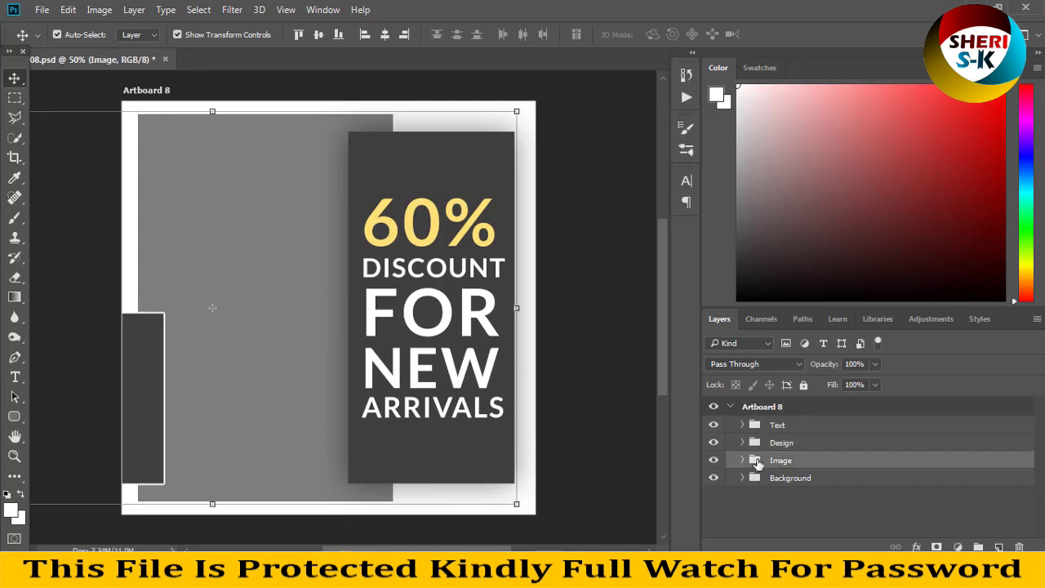
click(743, 460)
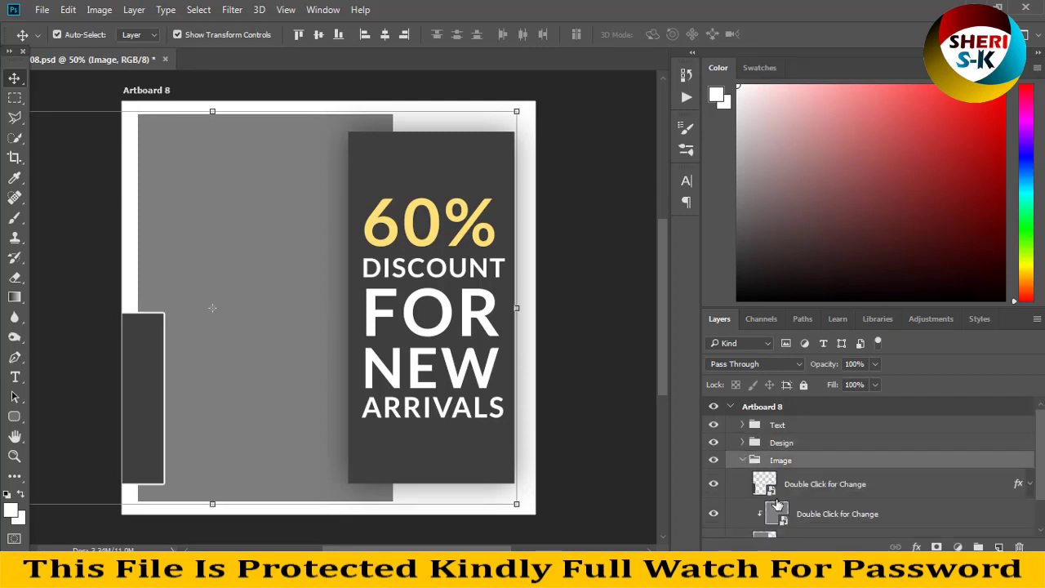
click(781, 488)
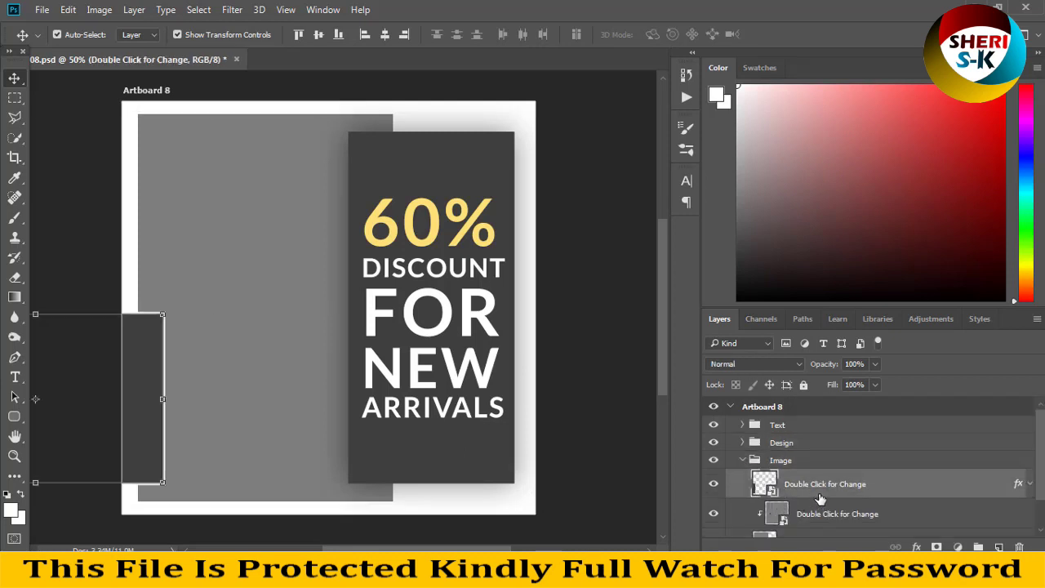
click(783, 516)
scroll(788, 513, down, 1)
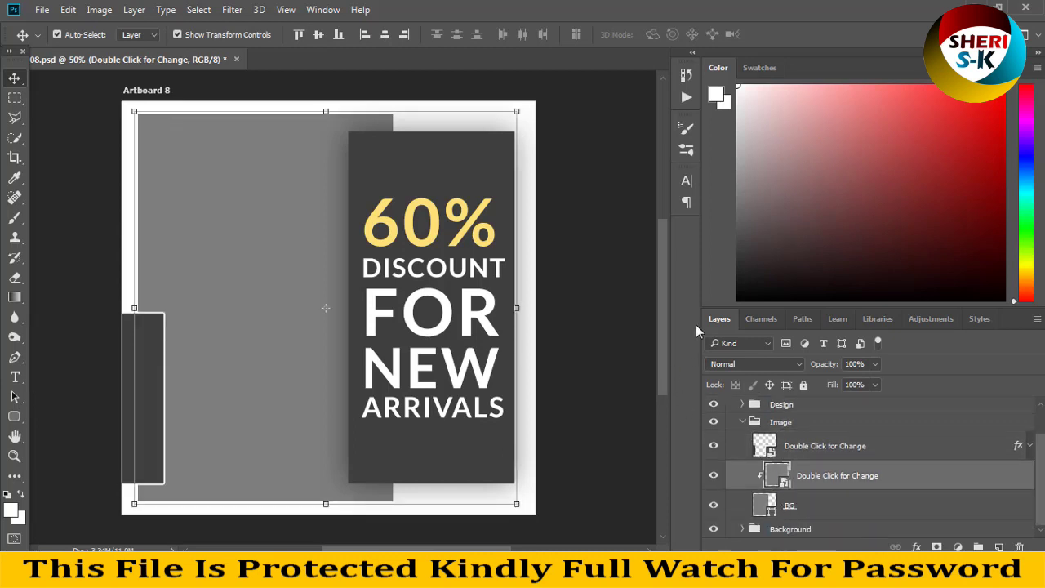
- Leave the BG fill grey and open the photo placeholder smart object
double_click(771, 512)
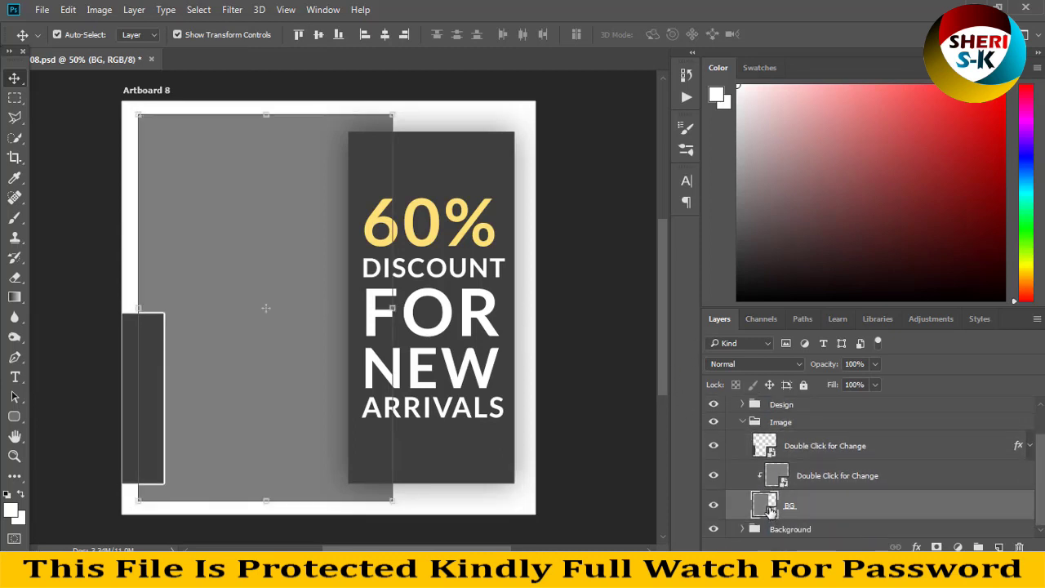
drag(694, 255, 738, 215)
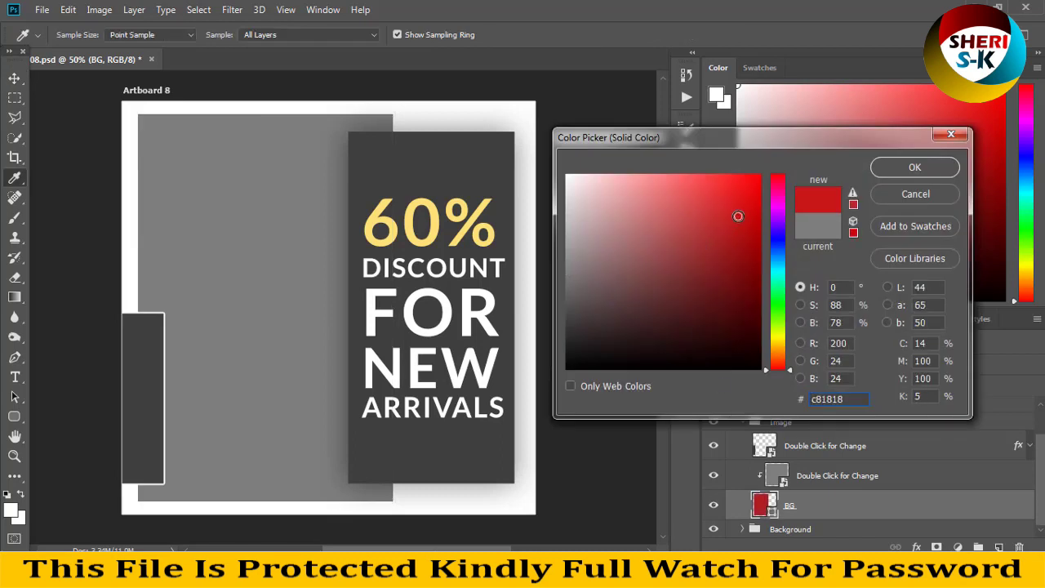
click(898, 193)
double_click(781, 479)
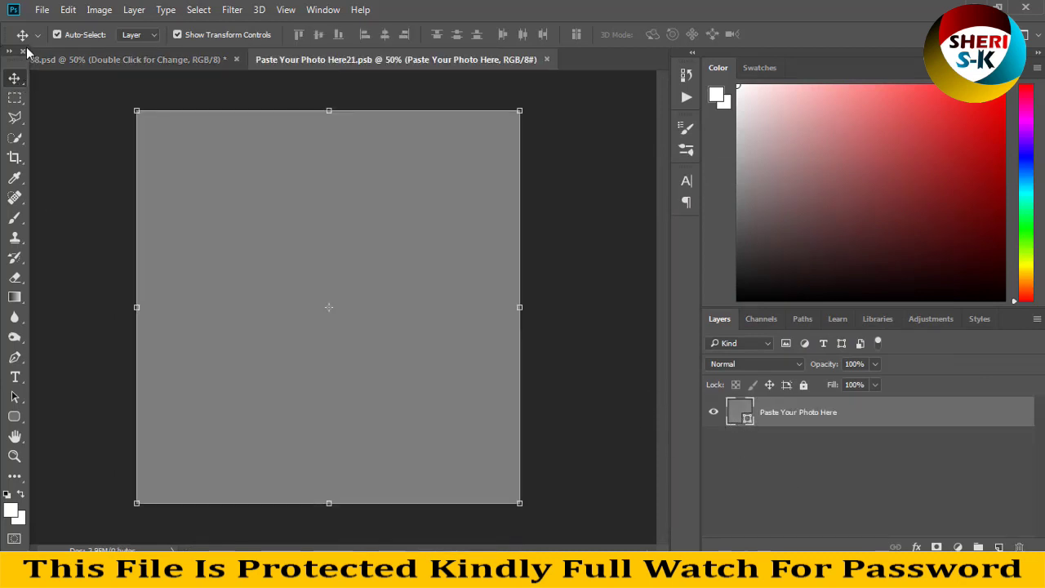
- Open the winter outdoor portrait and copy it into the placeholder document
click(41, 10)
click(59, 41)
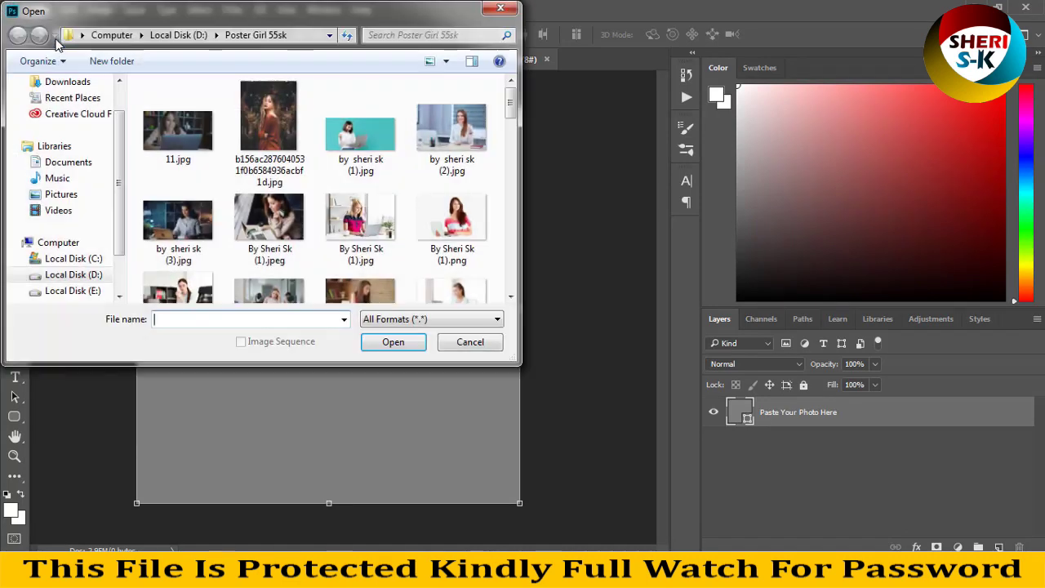
click(272, 123)
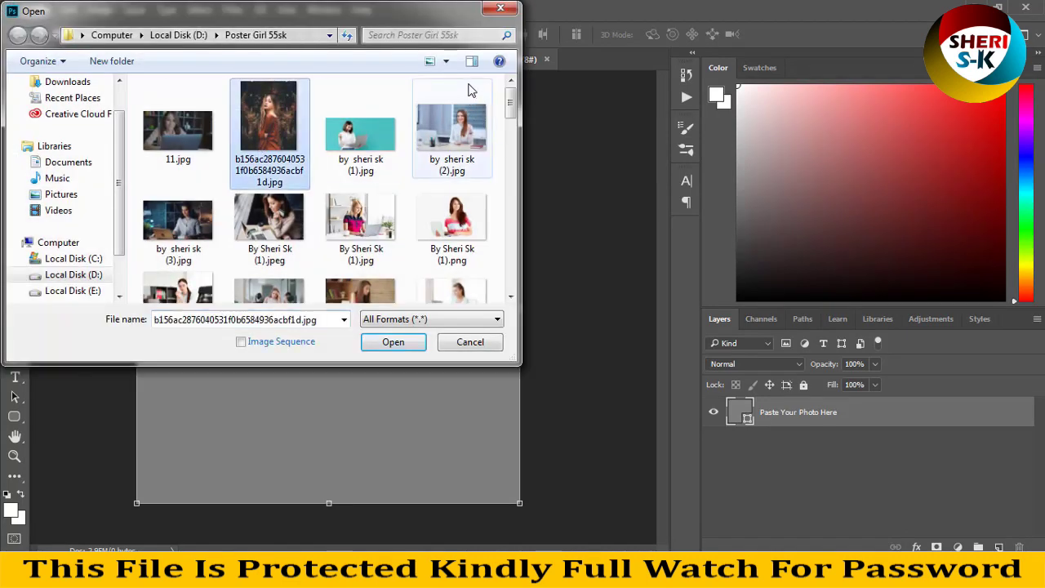
drag(507, 106, 506, 318)
double_click(241, 290)
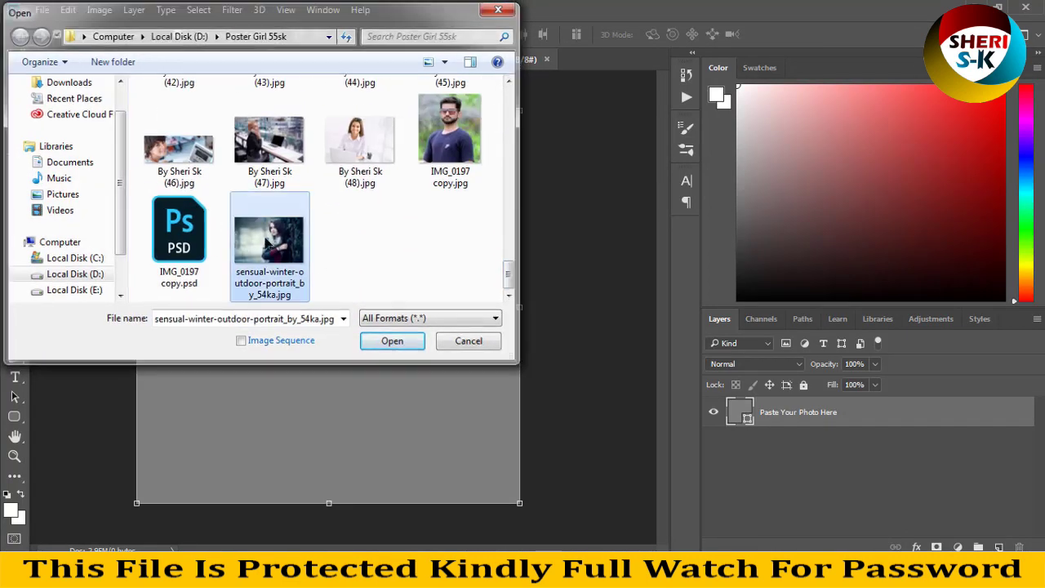
drag(390, 62, 465, 150)
drag(554, 275, 247, 177)
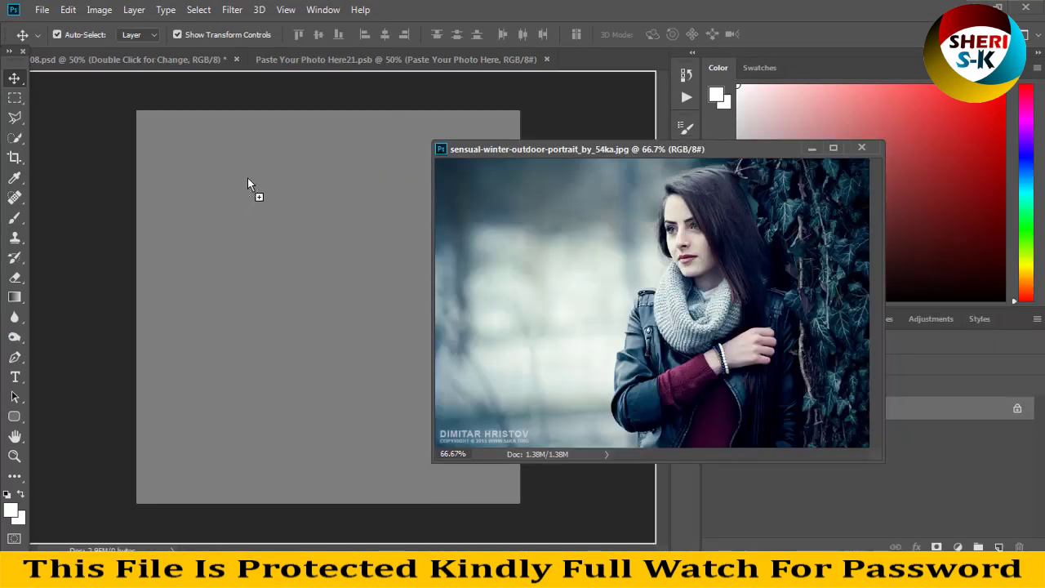
click(861, 148)
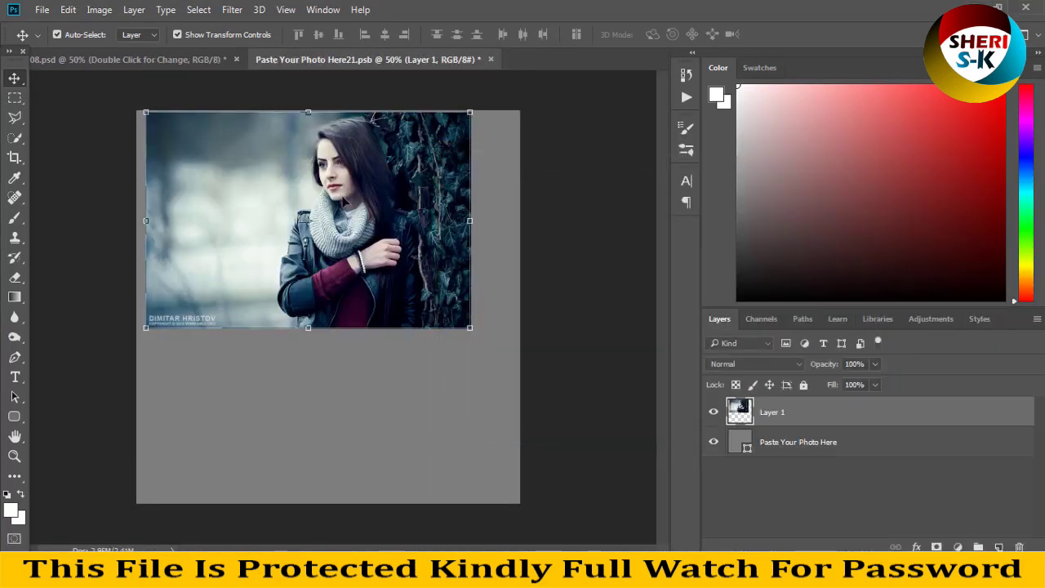
- Scale the portrait to about 196%, centre it, and remove the grey placeholder layer
drag(380, 170, 322, 163)
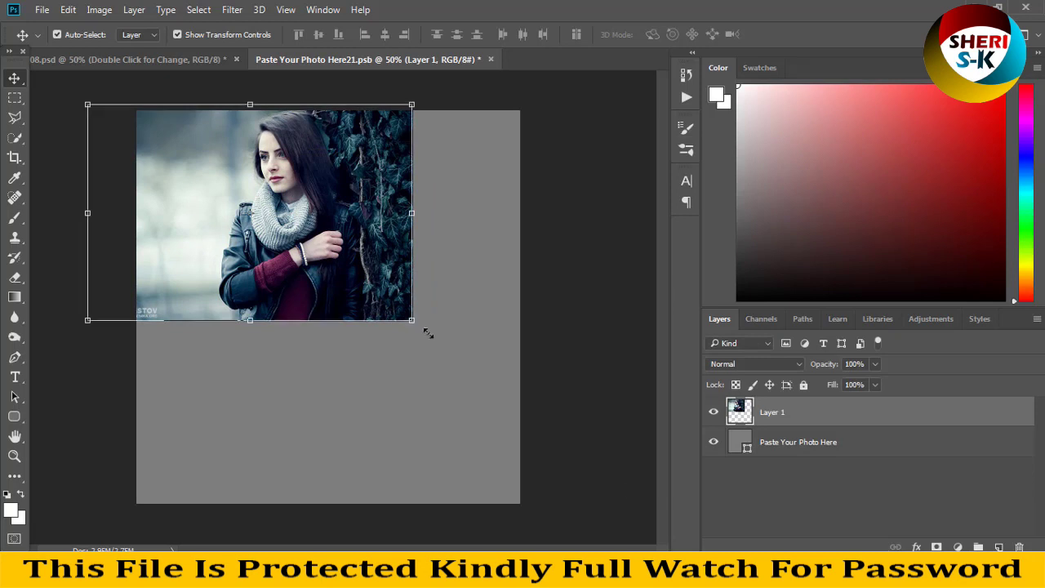
drag(411, 321, 723, 535)
drag(346, 349, 205, 371)
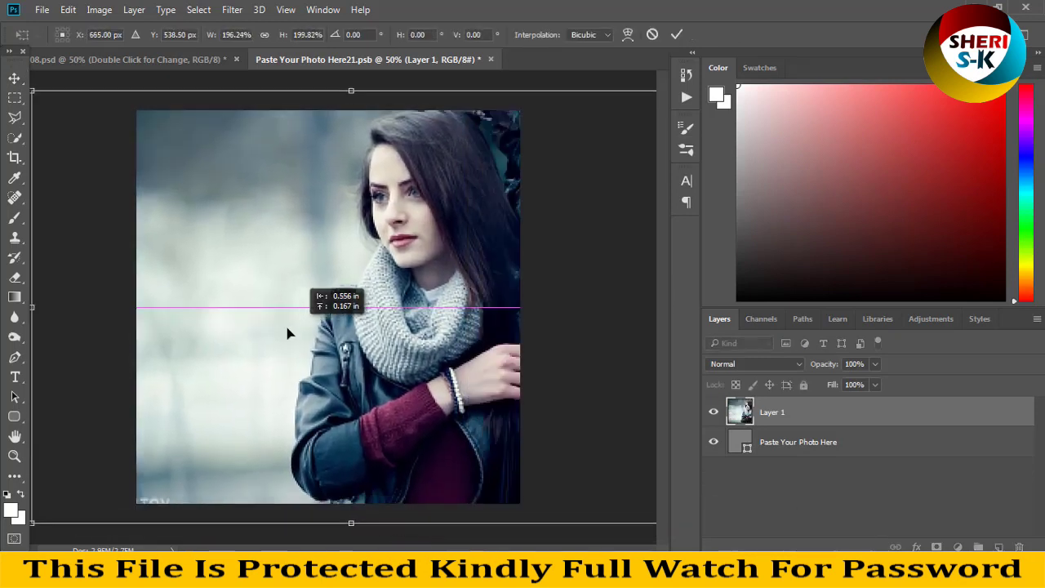
key(Return)
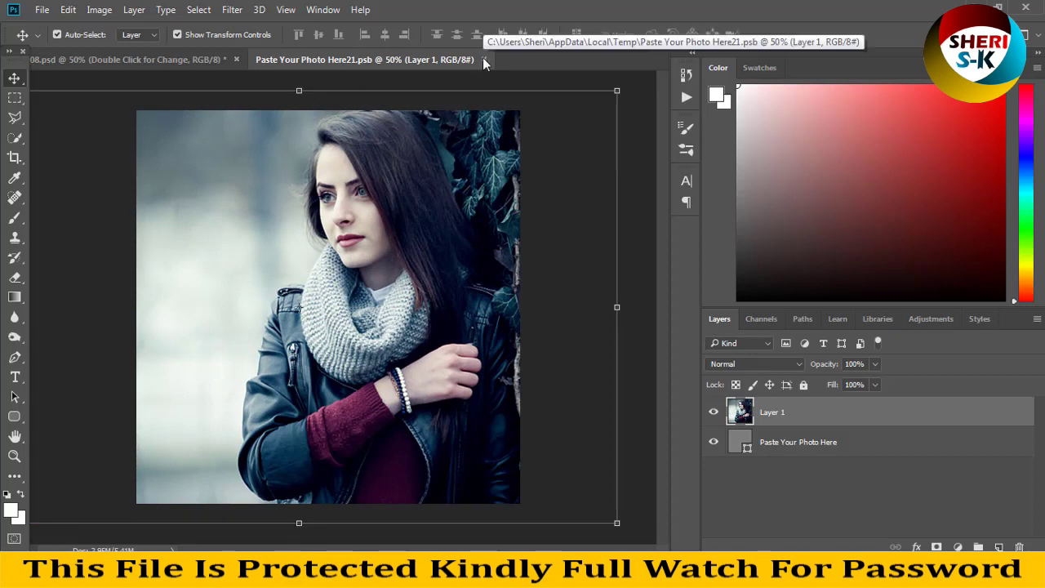
key(ctrl+e)
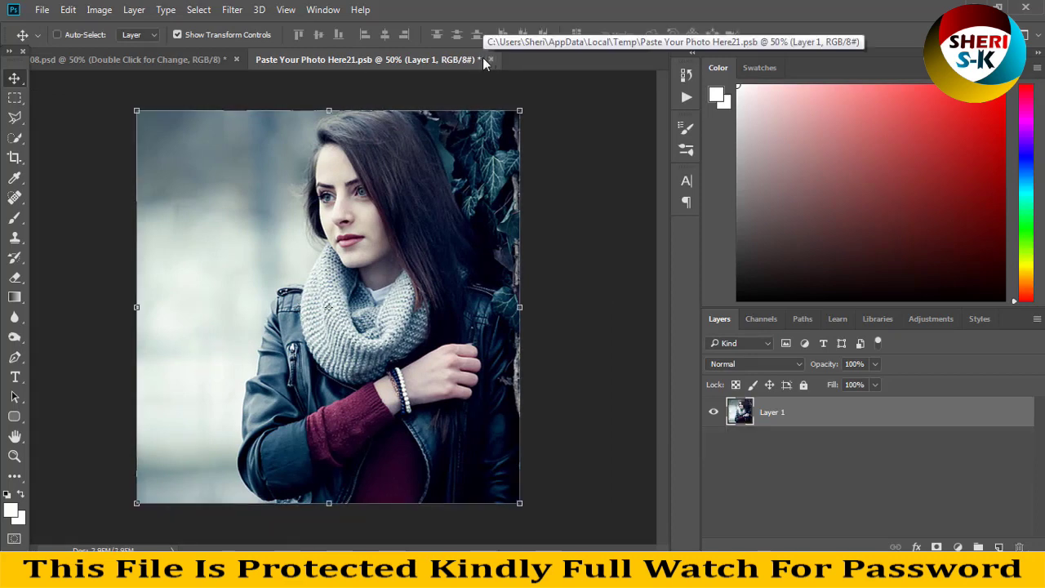
click(483, 59)
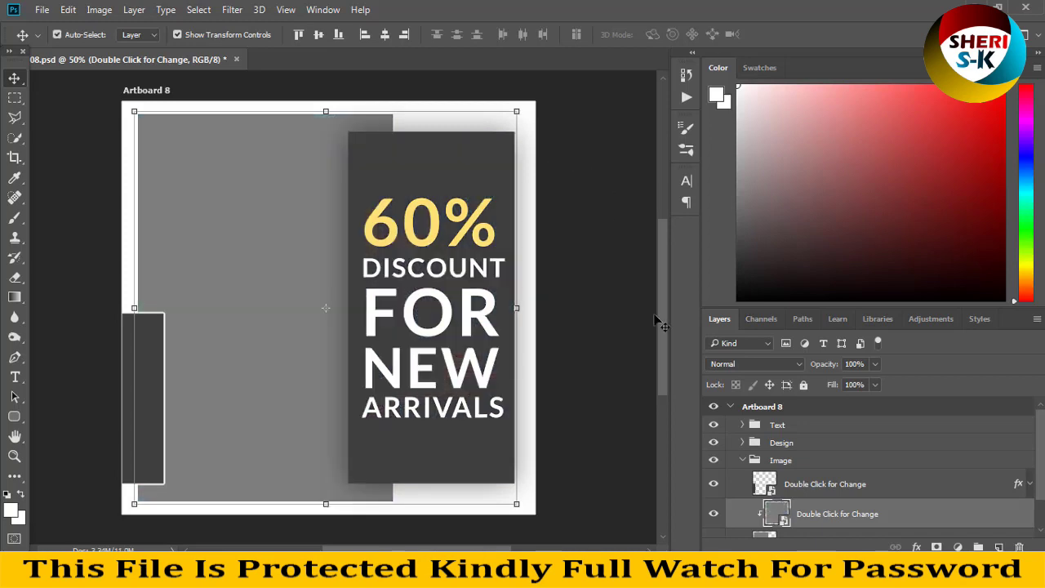
- Fill the large background placeholder with dark red #9b1212
double_click(776, 514)
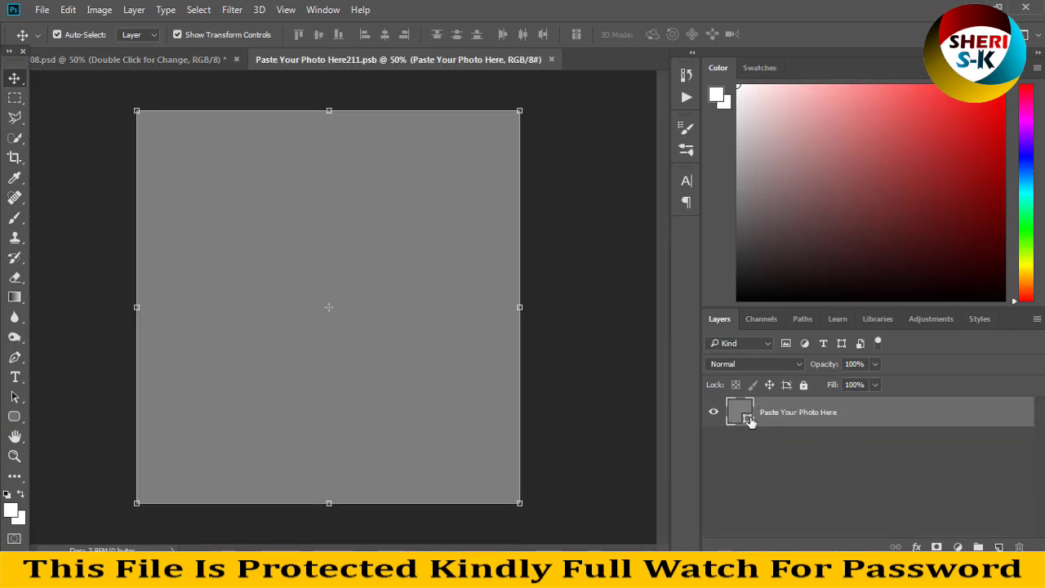
double_click(749, 421)
drag(723, 269, 738, 254)
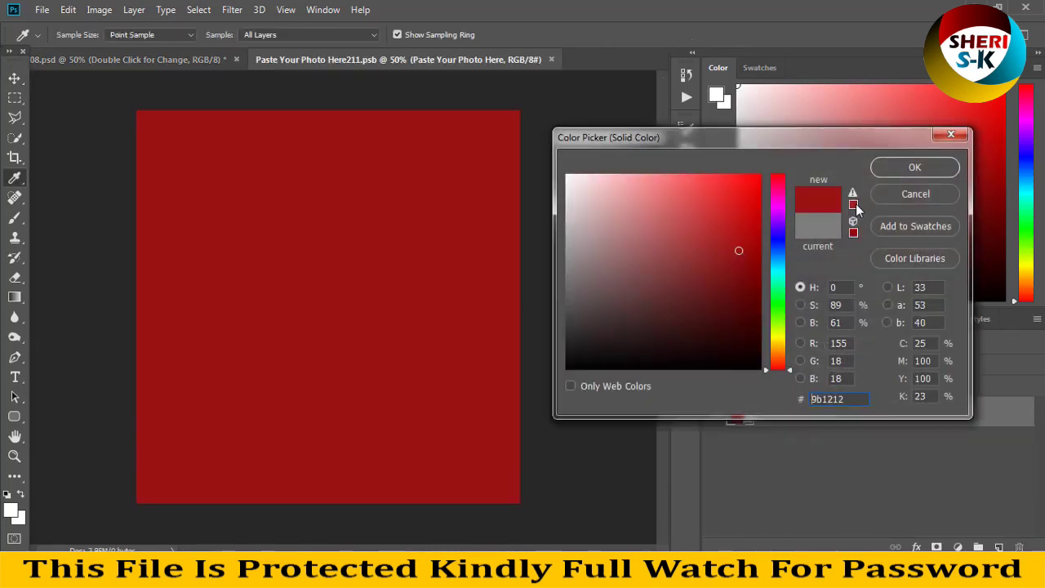
key(Return)
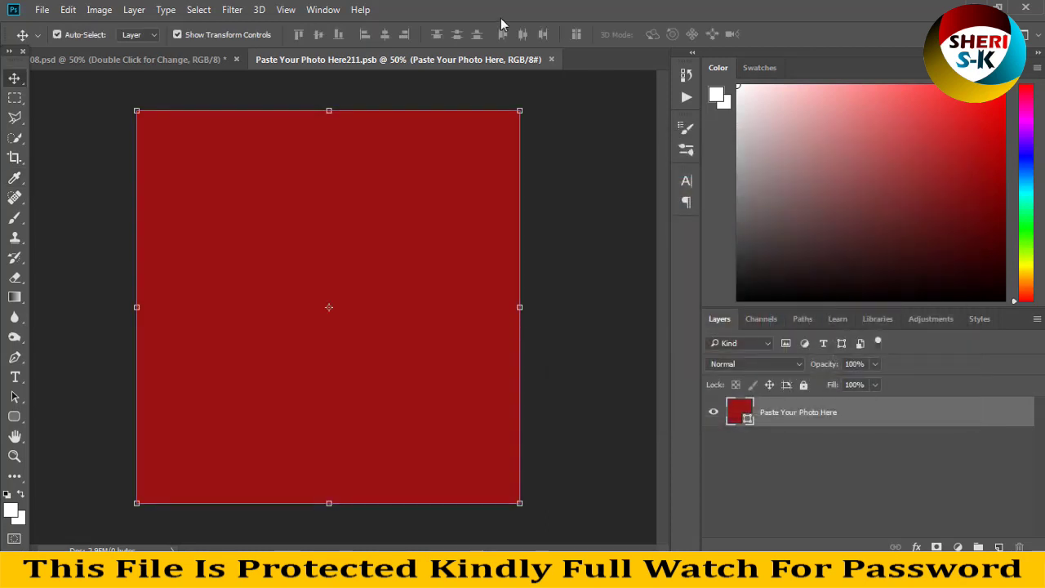
click(549, 60)
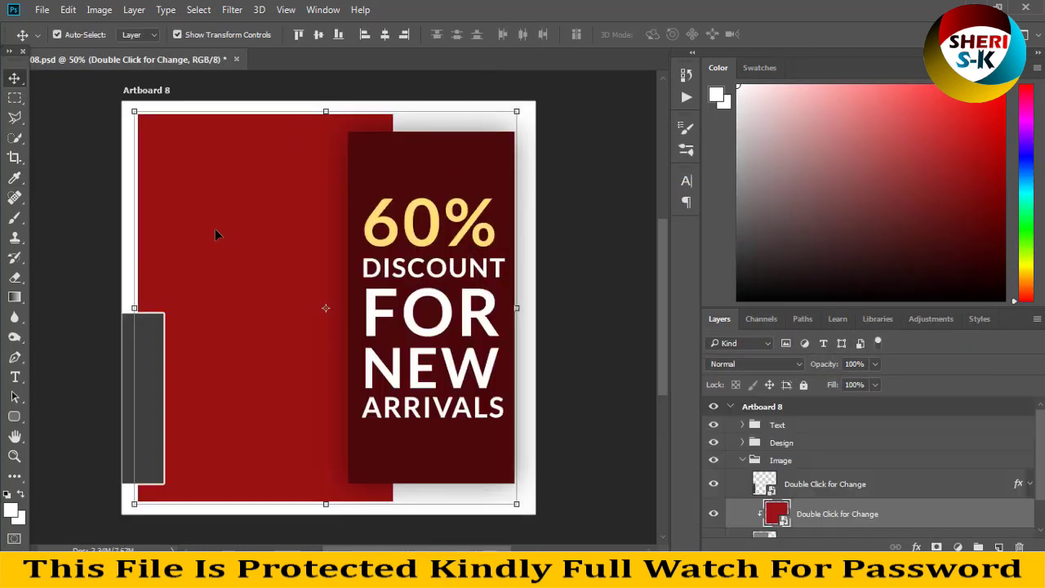
double_click(777, 512)
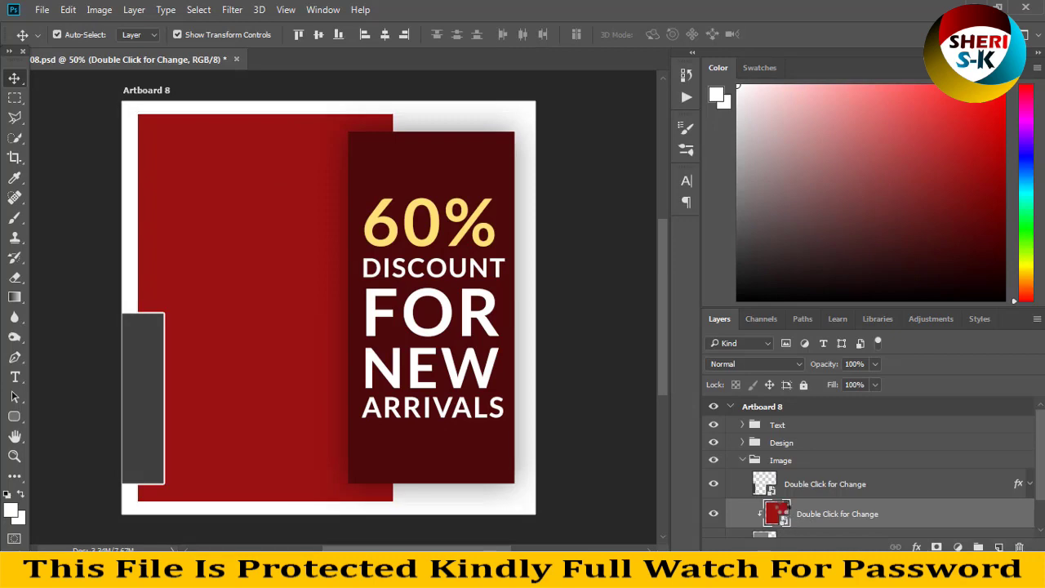
- Add a Gradient Overlay effect to the placeholder layer and browse gradient presets
click(916, 546)
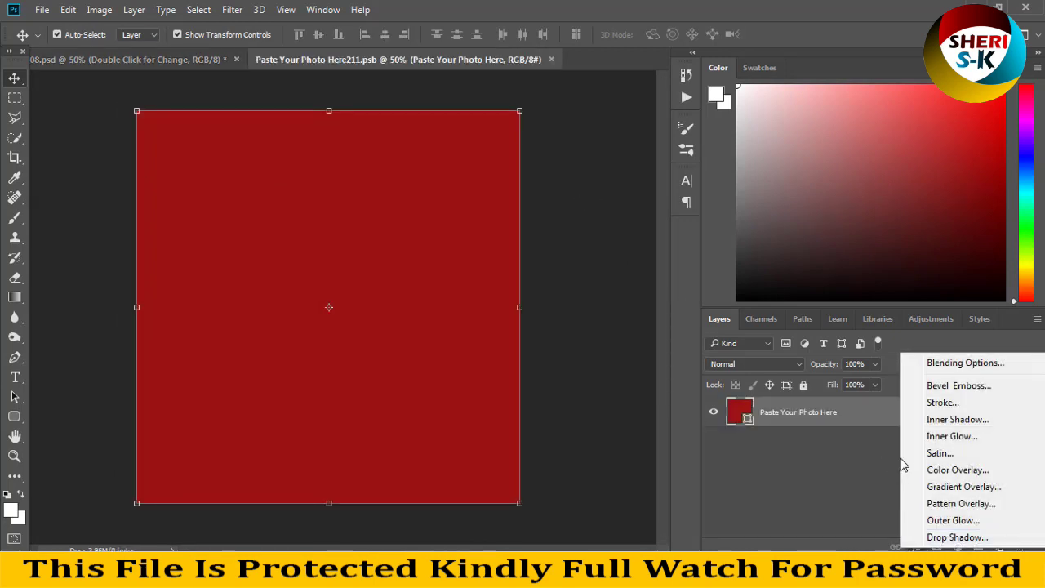
click(939, 485)
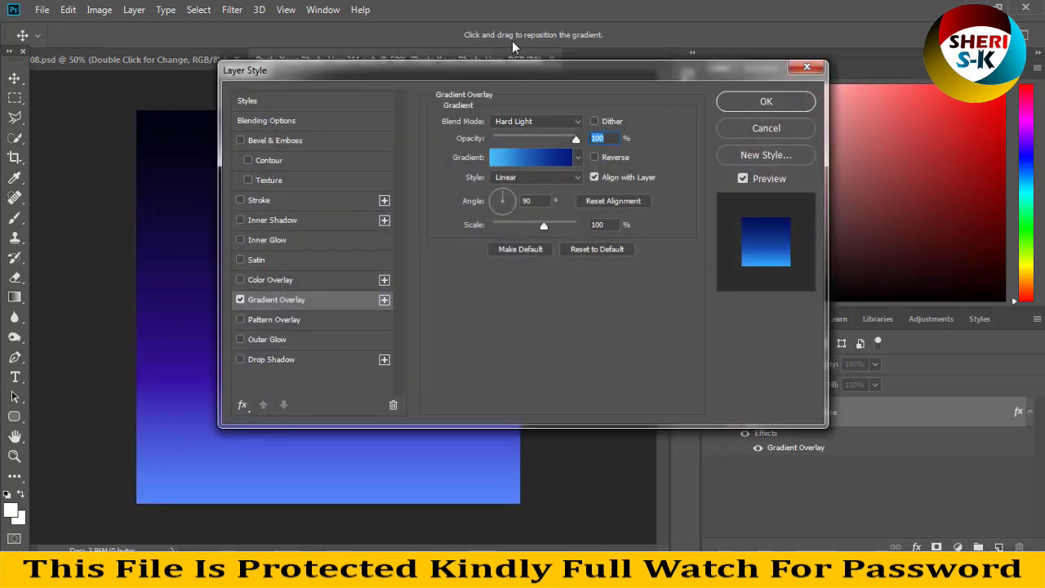
drag(516, 70, 657, 88)
click(719, 175)
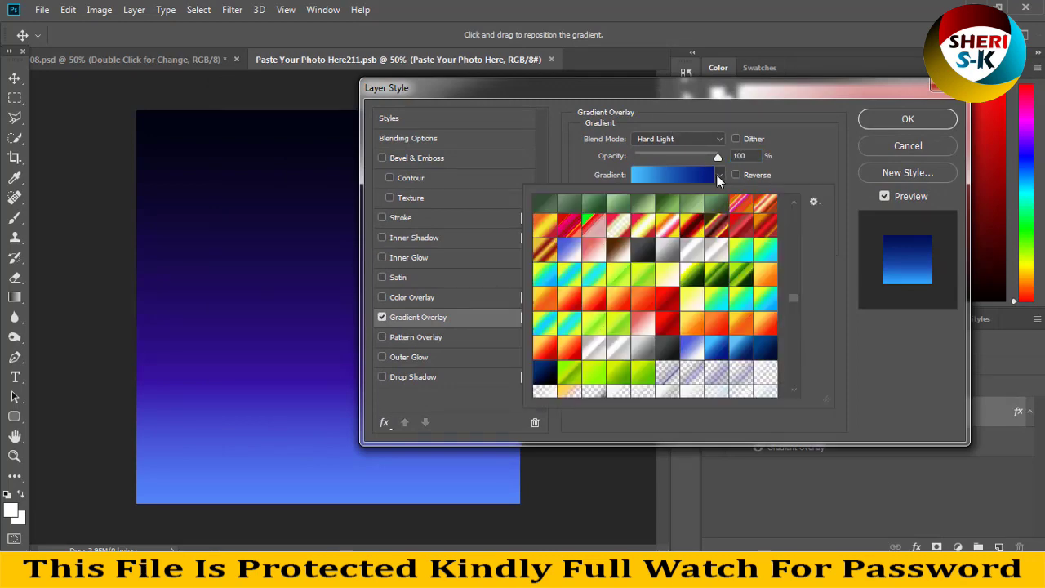
scroll(751, 321, down, 3)
scroll(751, 321, down, 3)
scroll(751, 322, down, 3)
scroll(752, 317, down, 3)
scroll(752, 317, down, 3)
scroll(734, 322, down, 3)
scroll(710, 327, down, 3)
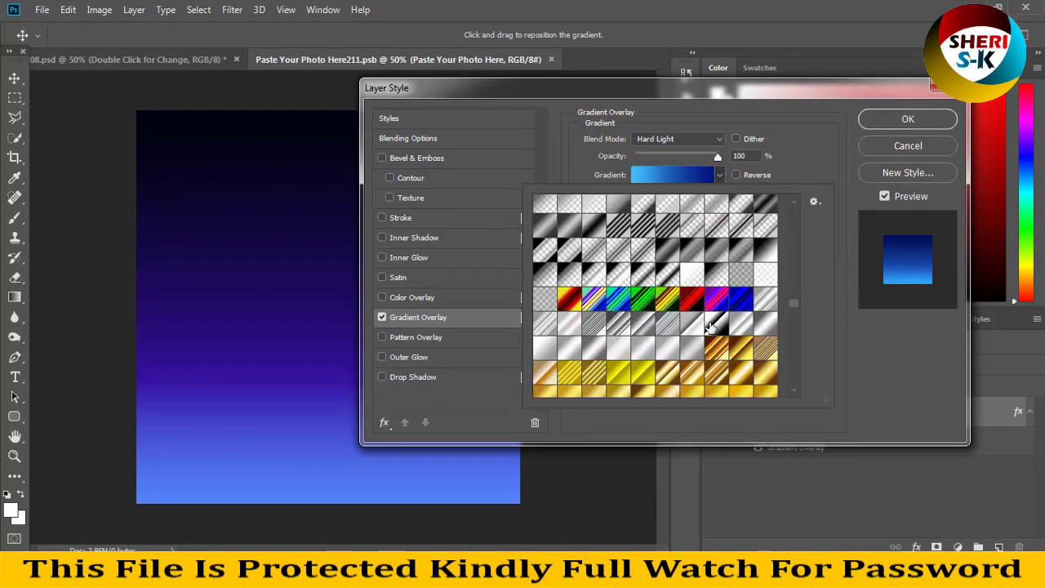
- Apply a dark red gradient preset and save the placeholder contents
click(696, 300)
click(717, 302)
scroll(717, 302, down, 2)
scroll(717, 302, down, 3)
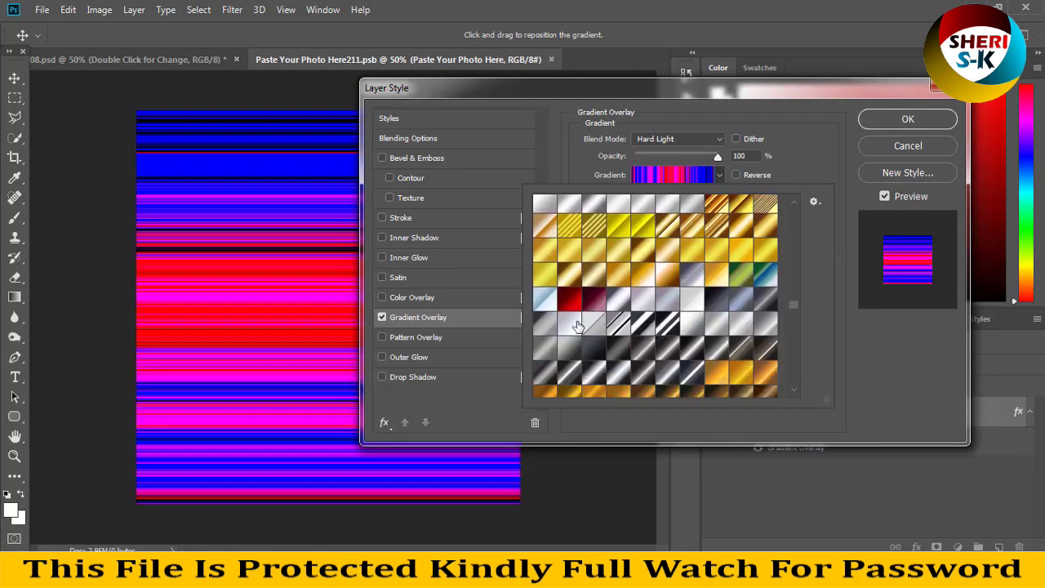
click(576, 302)
click(904, 141)
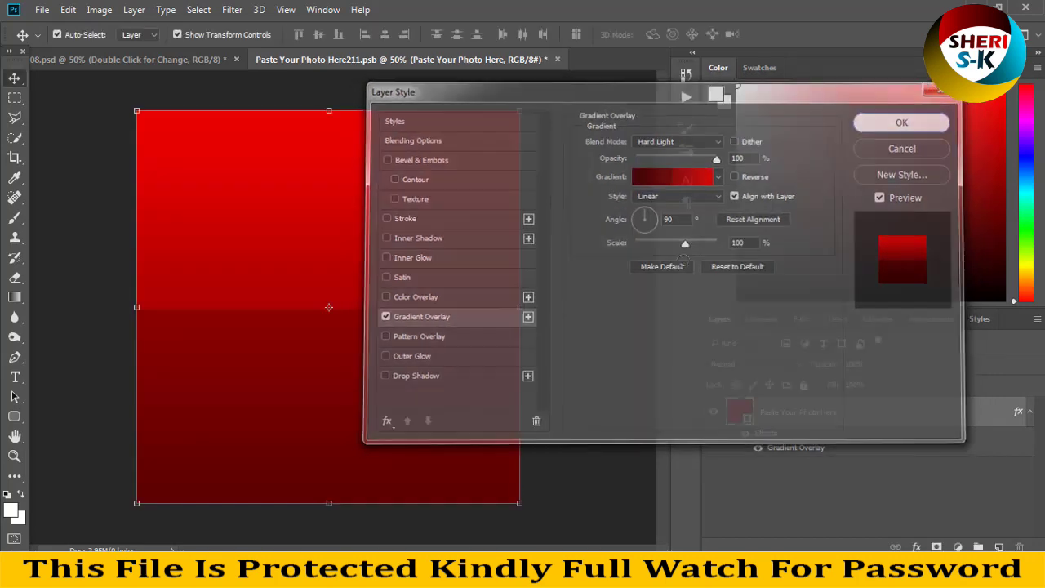
click(906, 119)
key(ctrl+s)
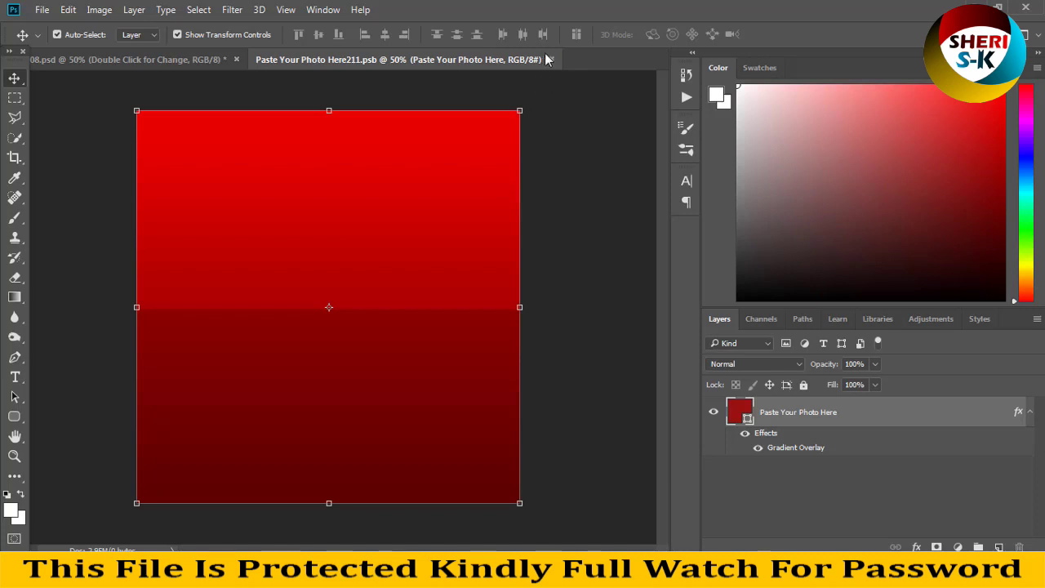
click(551, 59)
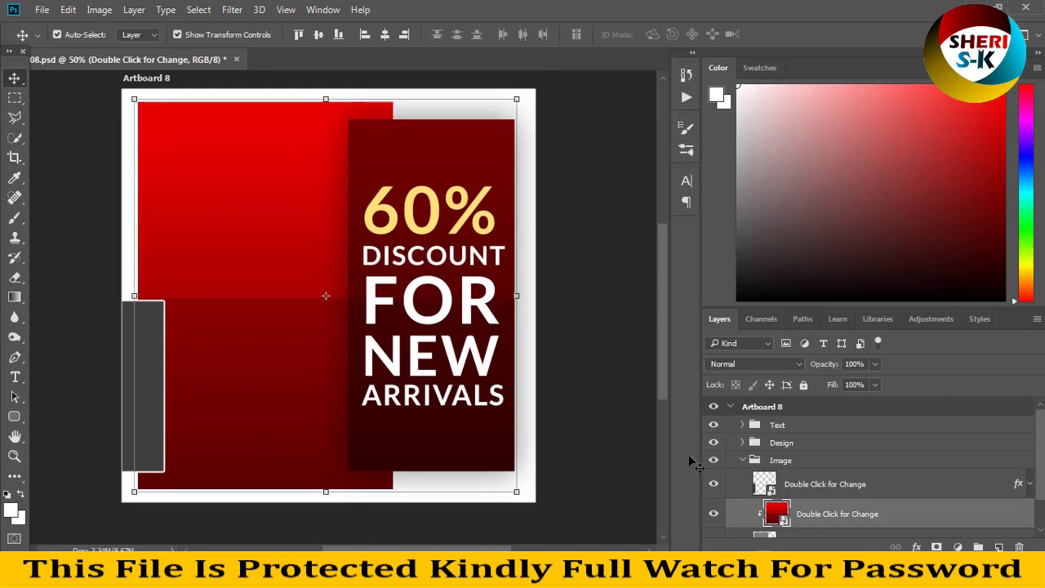
- Expand the Design group and select the Color Fill 1 layer
scroll(790, 497, down, 2)
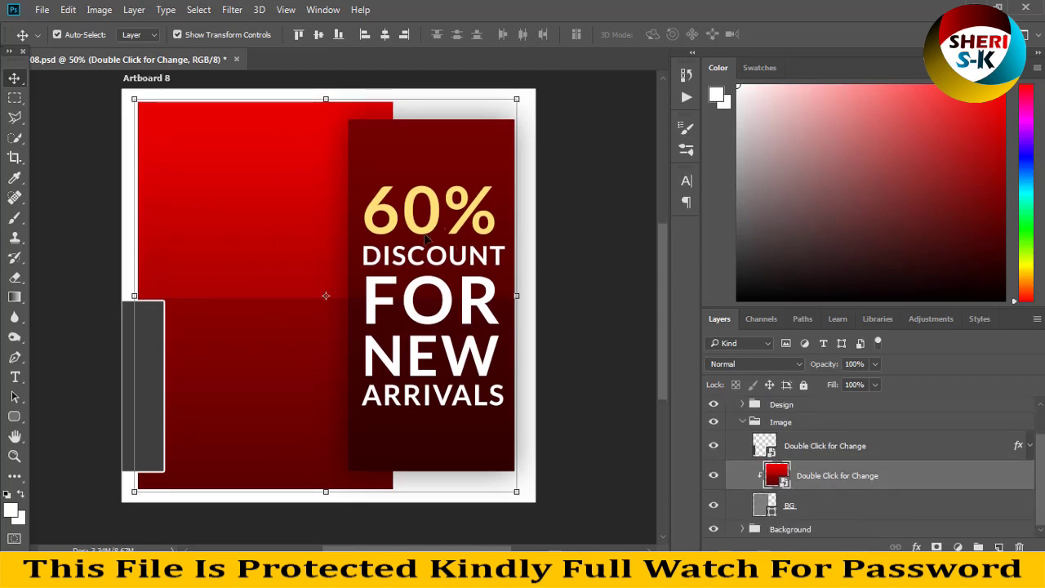
scroll(834, 499, up, 2)
click(767, 443)
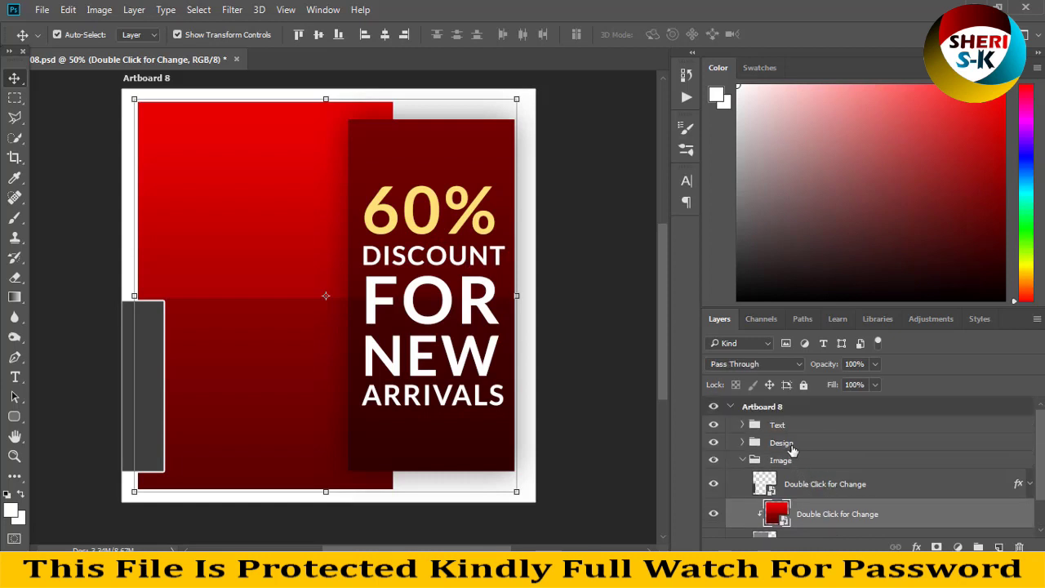
click(744, 443)
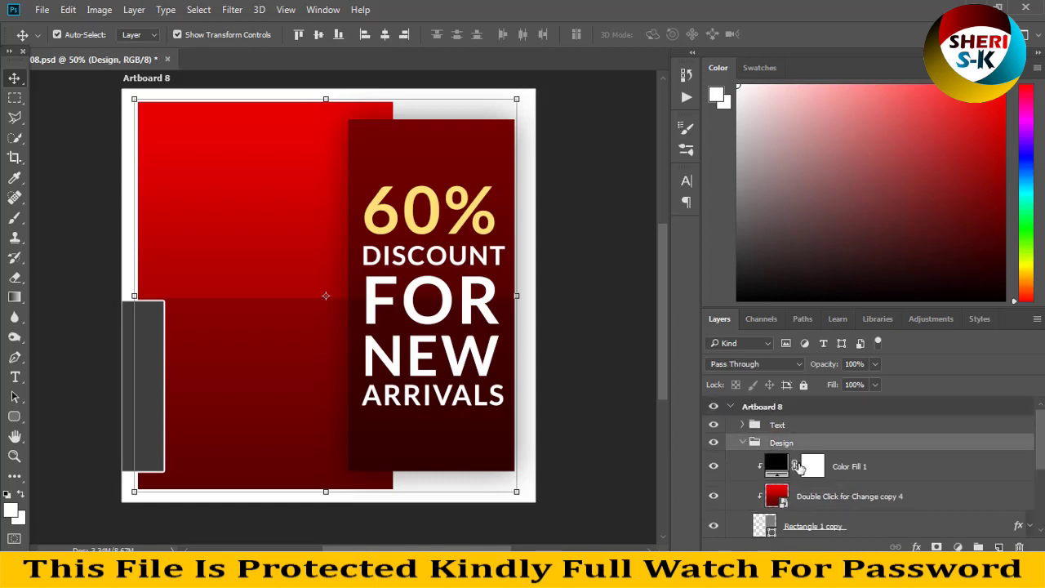
click(774, 471)
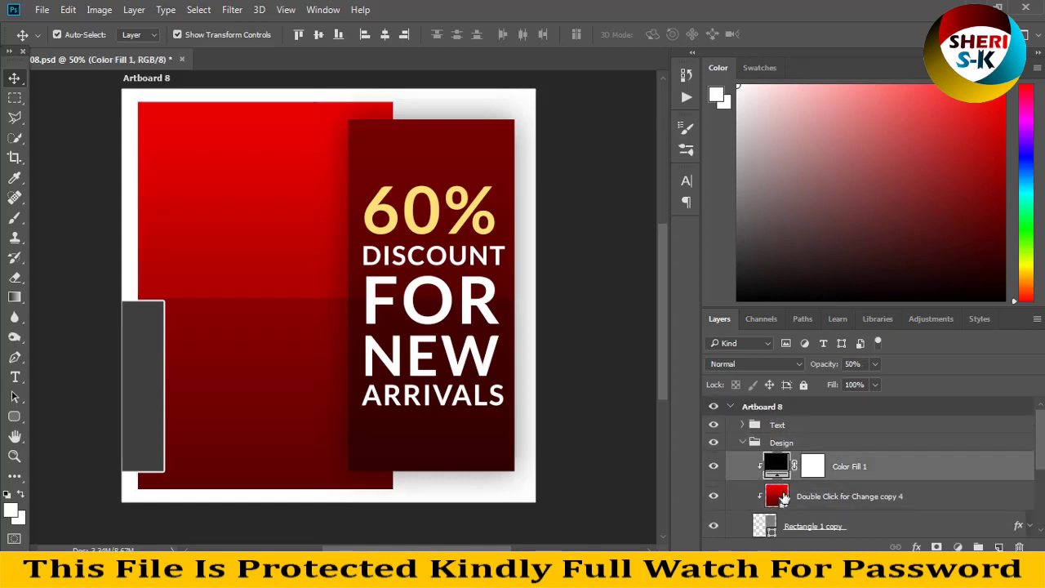
- Compare Color Fill 1 on and off, leave it hidden, and select Rectangle 1 copy
click(713, 468)
click(713, 468)
click(713, 468)
click(713, 470)
click(714, 469)
click(713, 469)
click(713, 470)
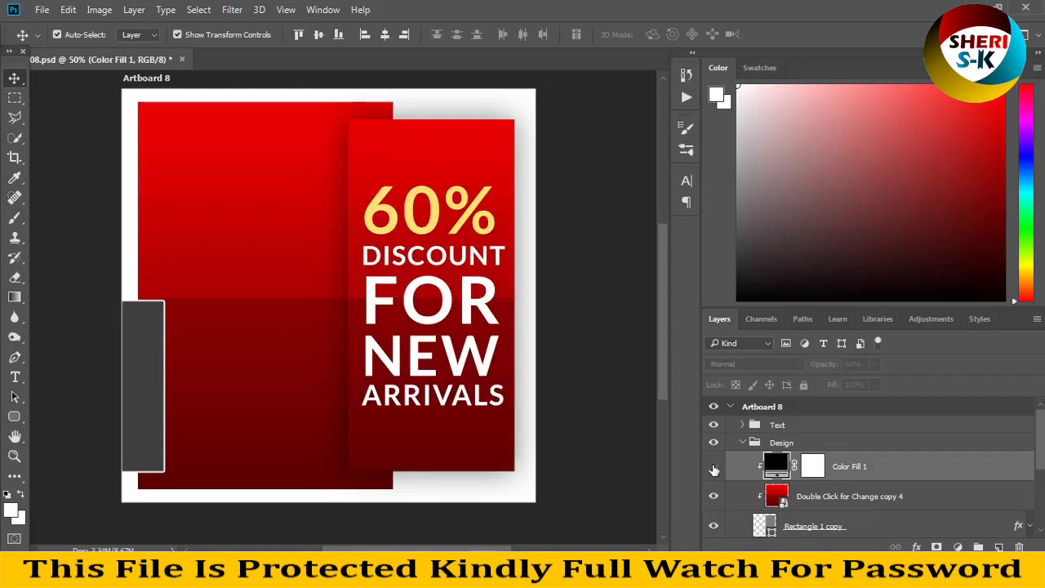
scroll(714, 469, down, 2)
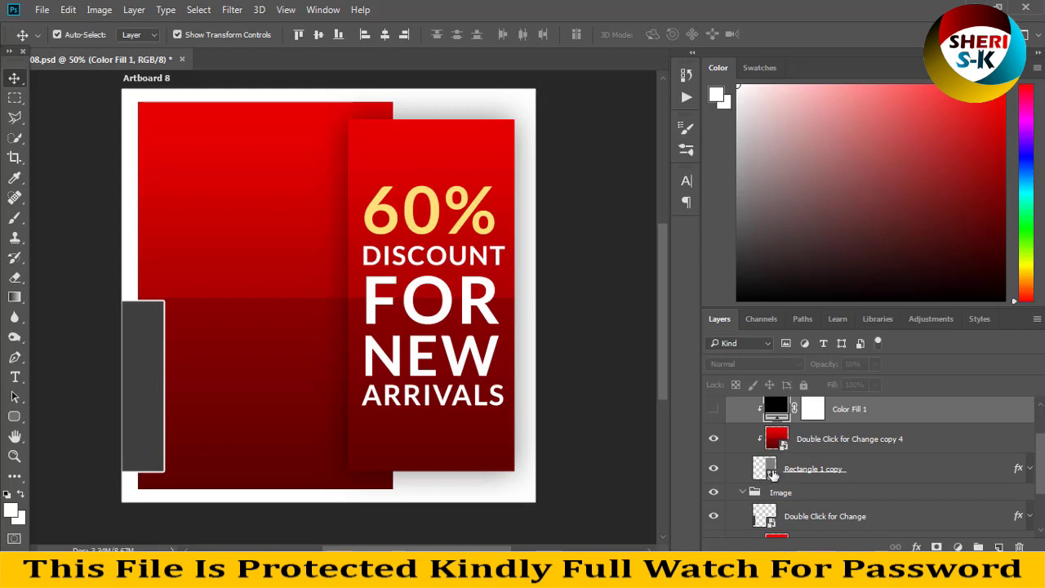
click(772, 475)
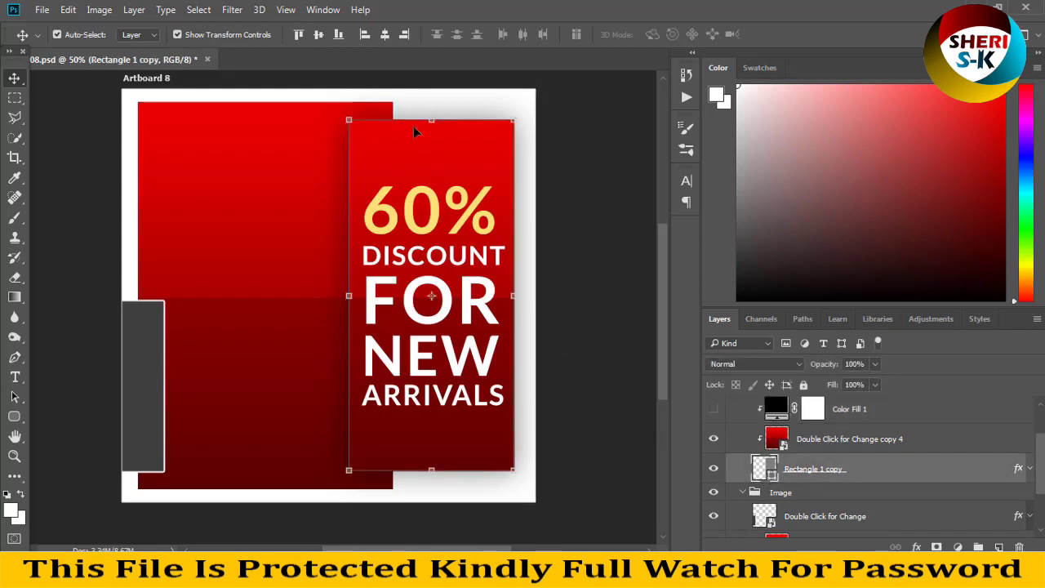
click(42, 9)
- Open the rust-sweater portrait and copy it into Post_08.psd as Layer 1
click(49, 40)
click(359, 216)
scroll(359, 216, down, 1)
scroll(269, 130, up, 1)
click(269, 114)
double_click(270, 114)
mouse_move(259, 61)
mouse_down()
mouse_move(519, 172)
mouse_move(464, 325)
mouse_move(354, 377)
mouse_up()
click(403, 175)
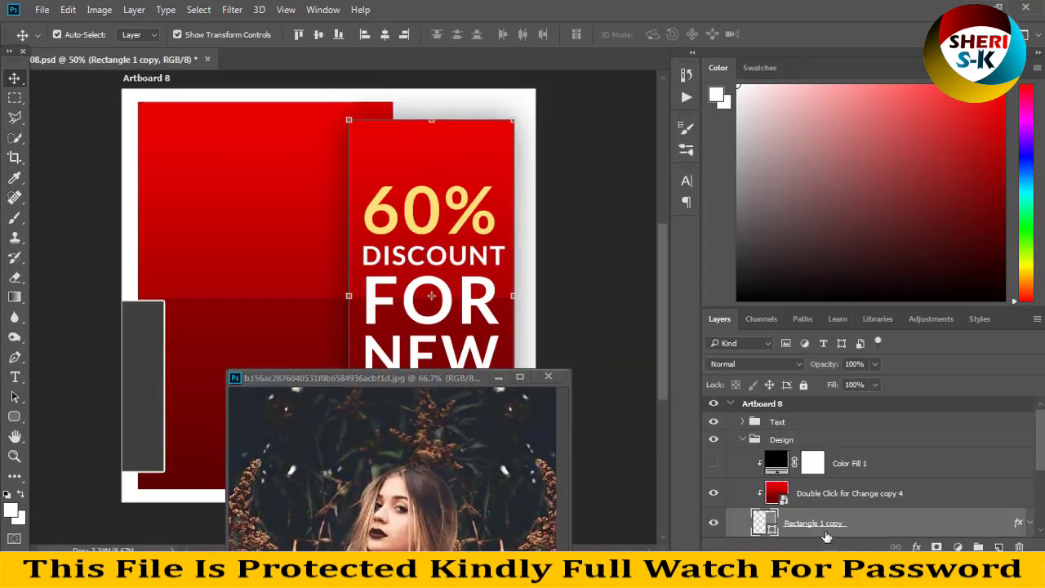
drag(449, 461, 426, 153)
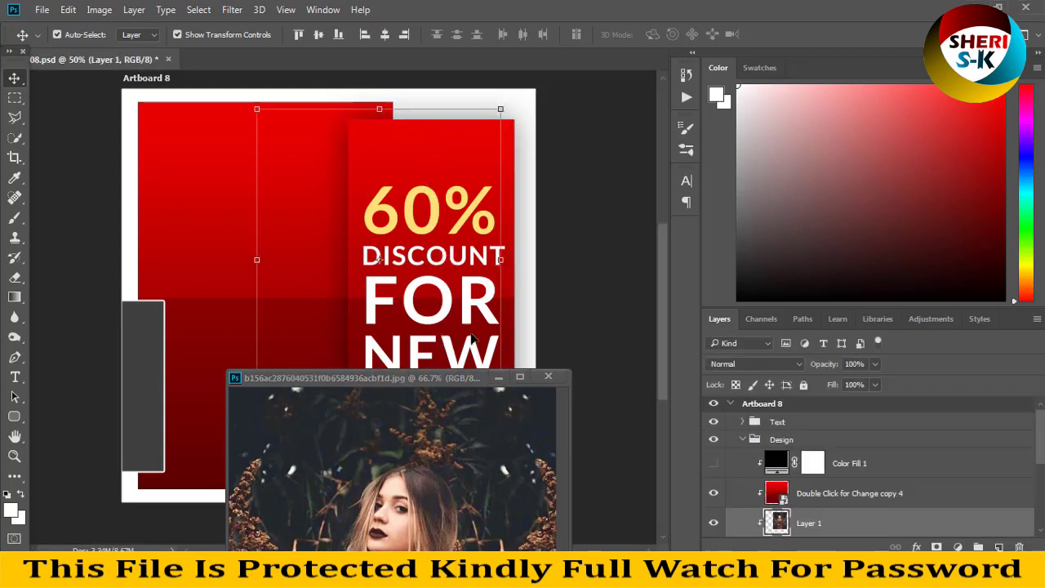
click(556, 376)
- Hide the red overlay, move the photo into the right panel, and scale it to 120%
scroll(861, 510, down, 2)
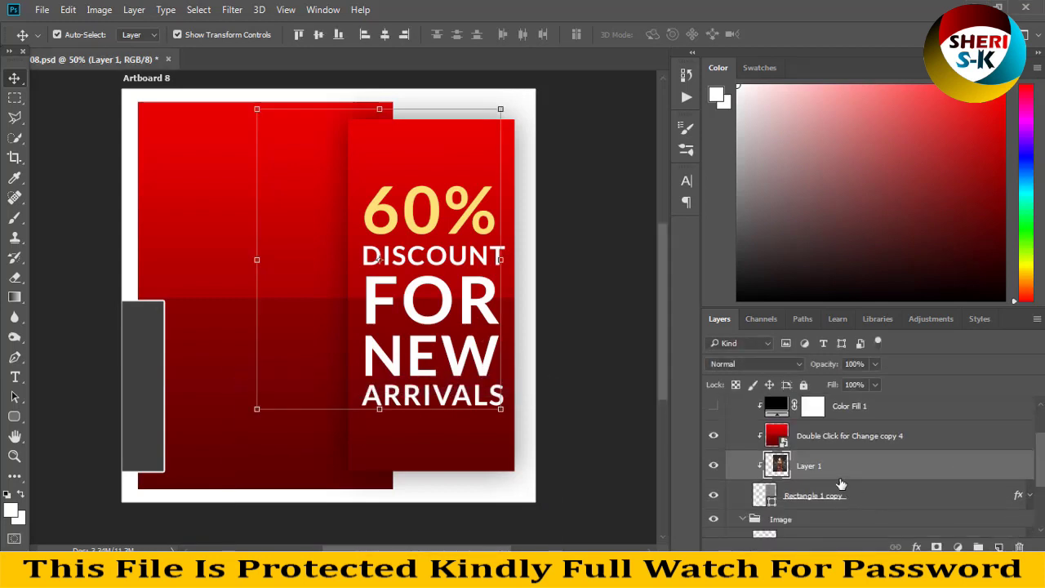
click(711, 436)
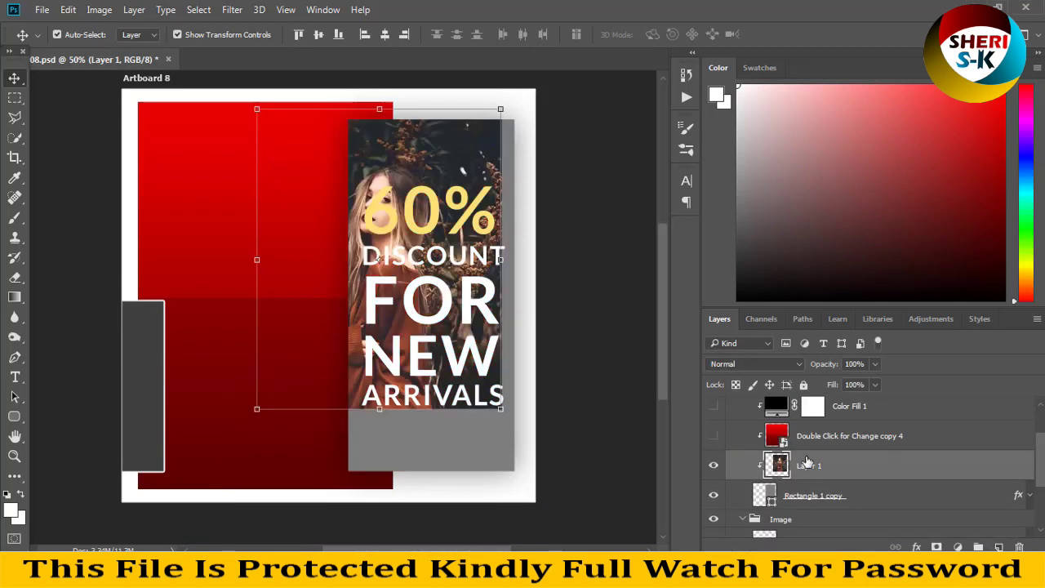
drag(461, 172, 484, 161)
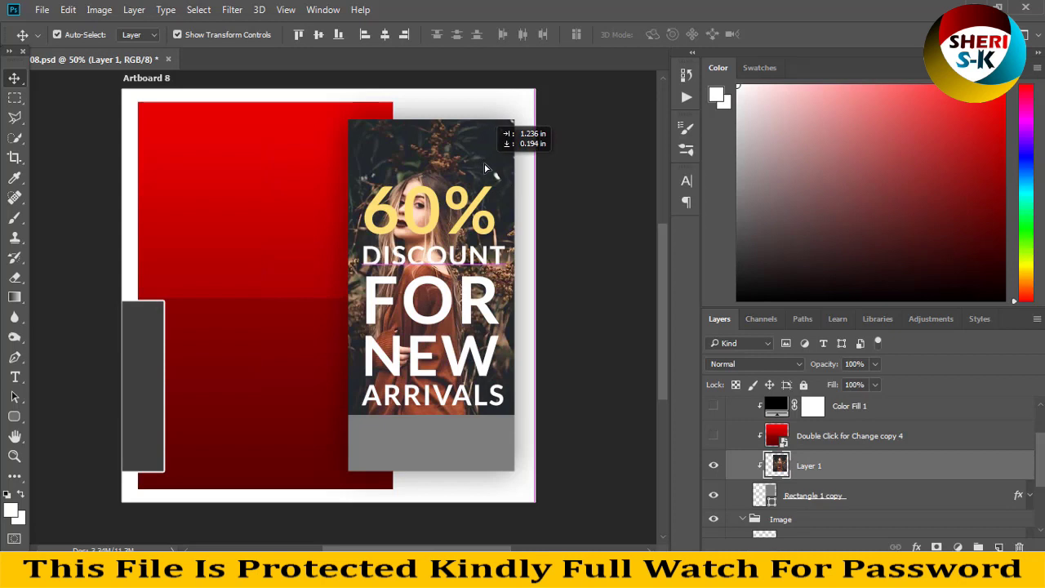
click(710, 437)
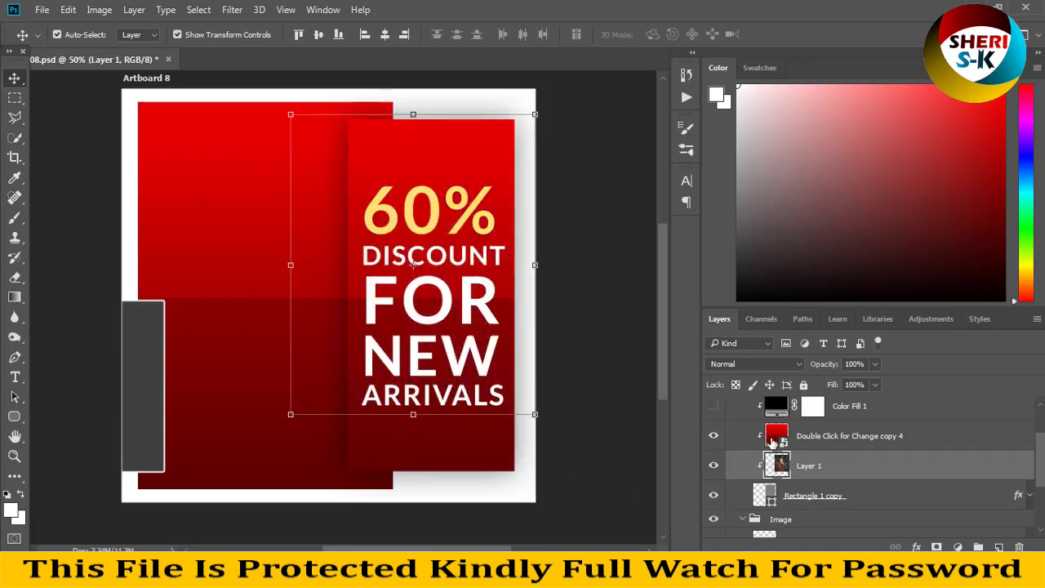
click(713, 437)
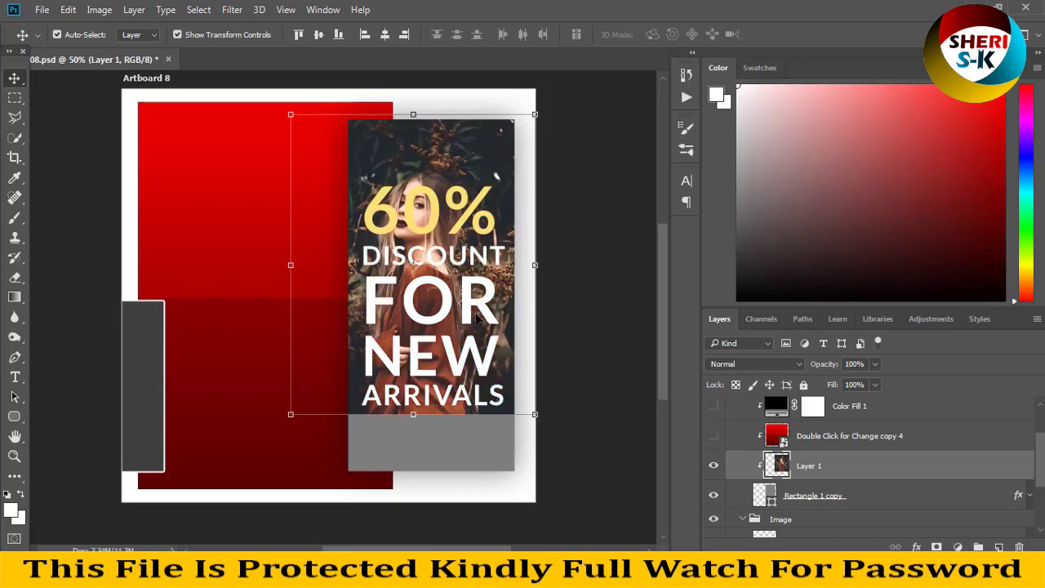
drag(533, 414, 607, 447)
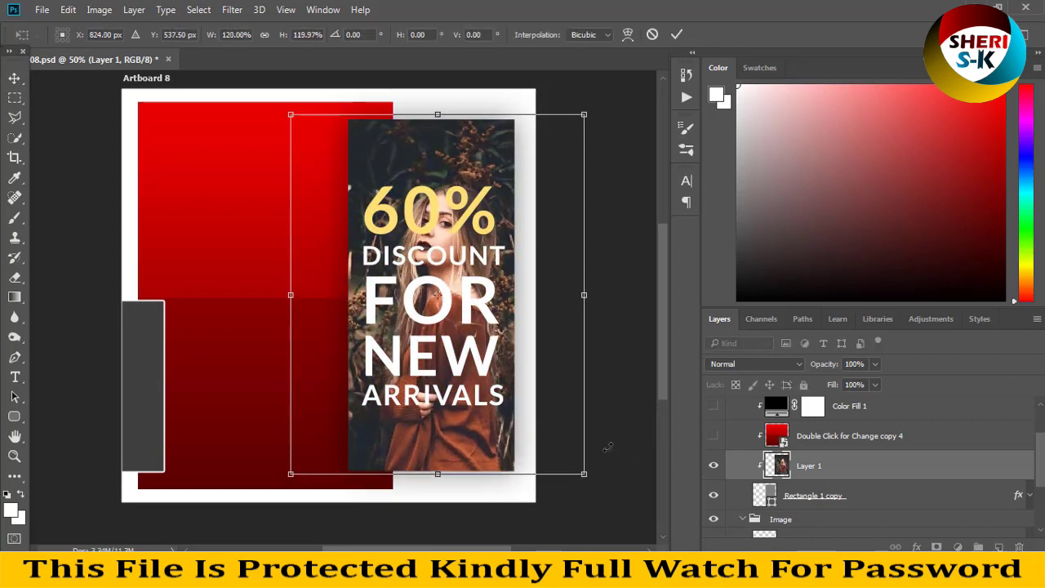
key(Return)
click(245, 168)
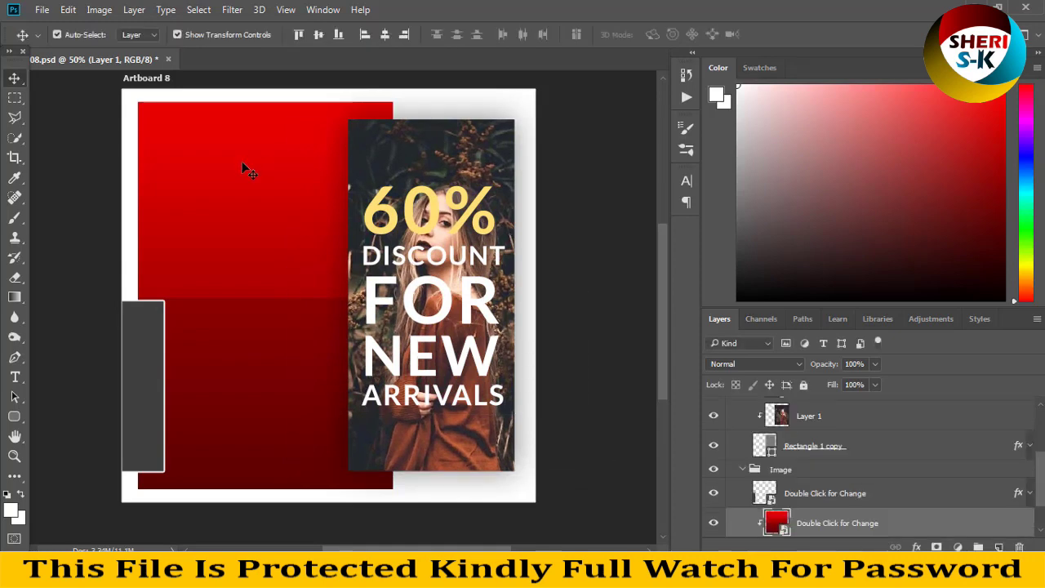
- Open the red placeholder's contents and copy photo 11.jpg into it
double_click(776, 522)
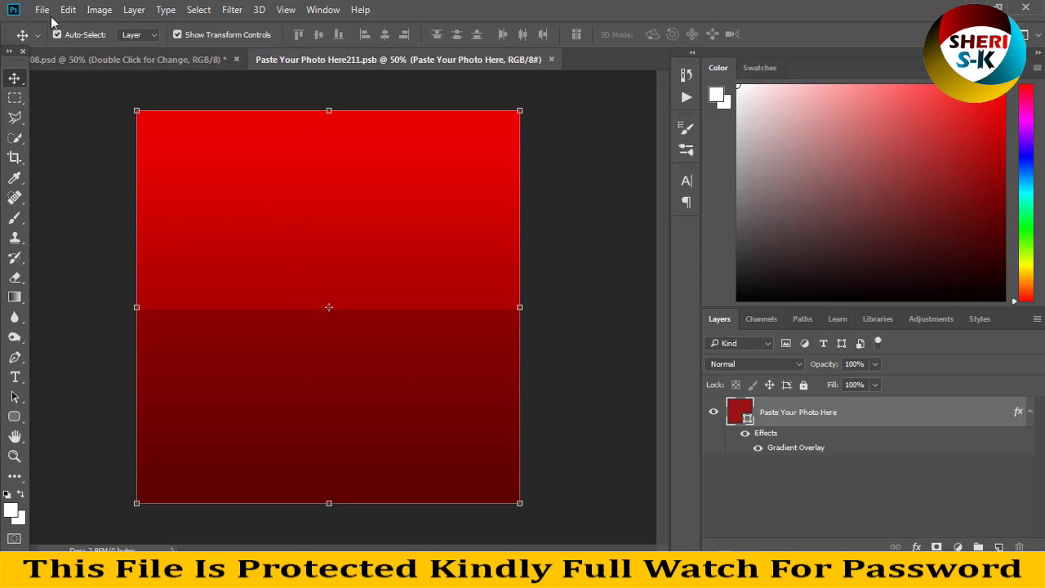
click(42, 10)
click(51, 39)
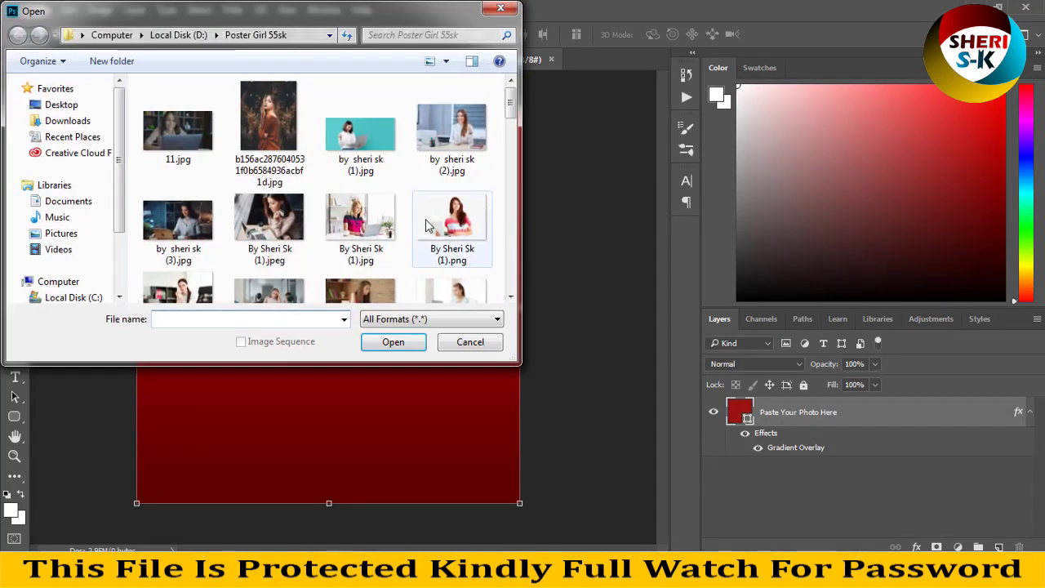
double_click(204, 160)
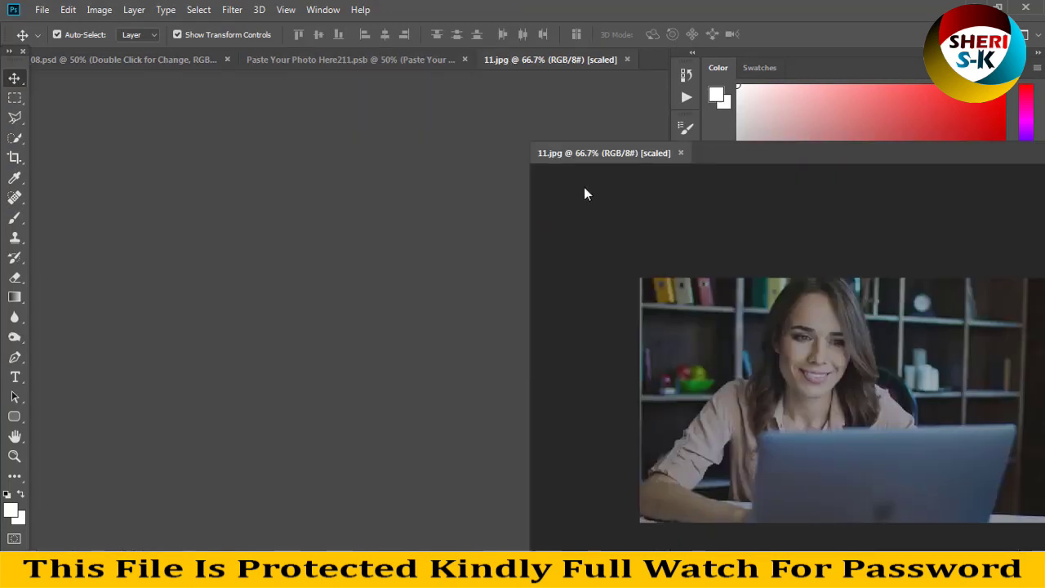
drag(472, 65, 565, 196)
click(354, 261)
drag(353, 261, 218, 169)
click(983, 190)
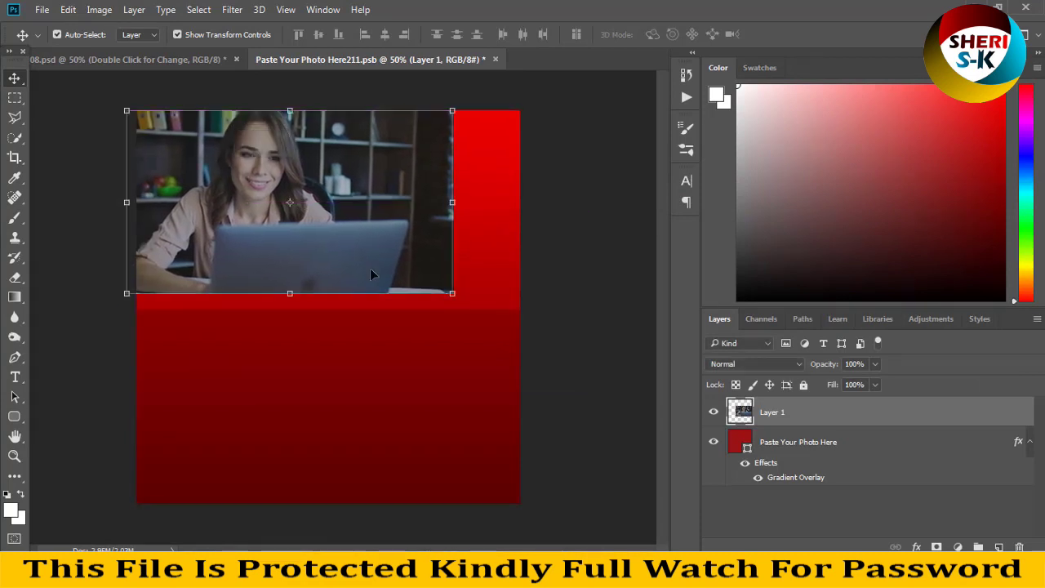
- Enlarge the laptop photo to fill the canvas, frame the woman, and save
drag(456, 293, 516, 462)
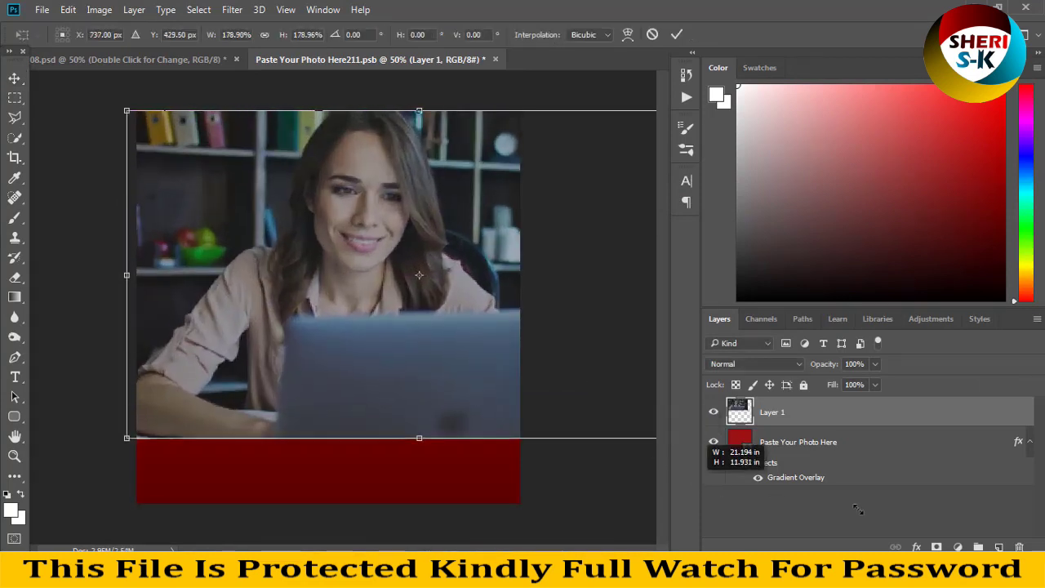
drag(230, 378, 138, 370)
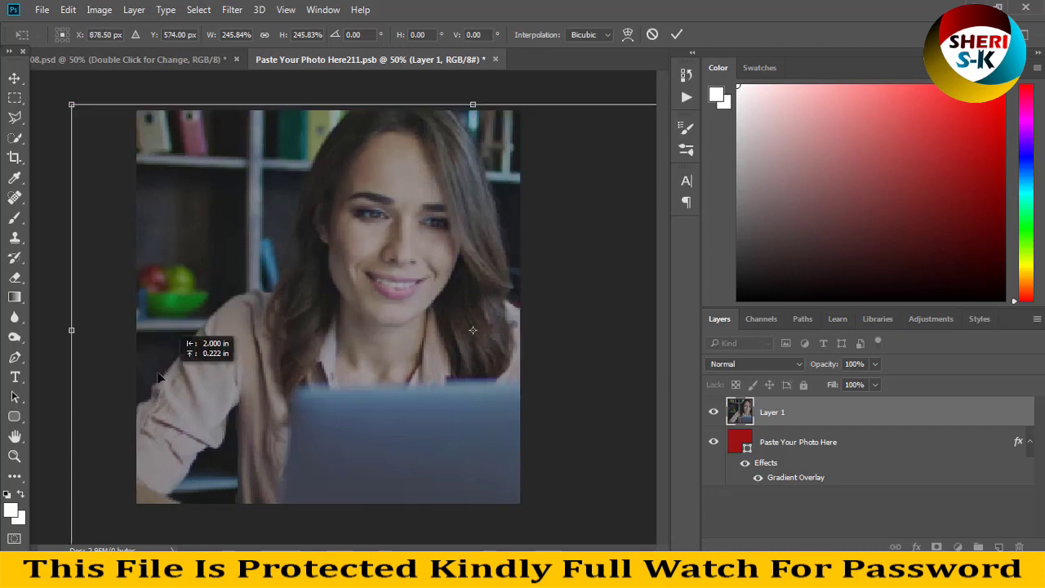
key(Return)
key(ctrl+s)
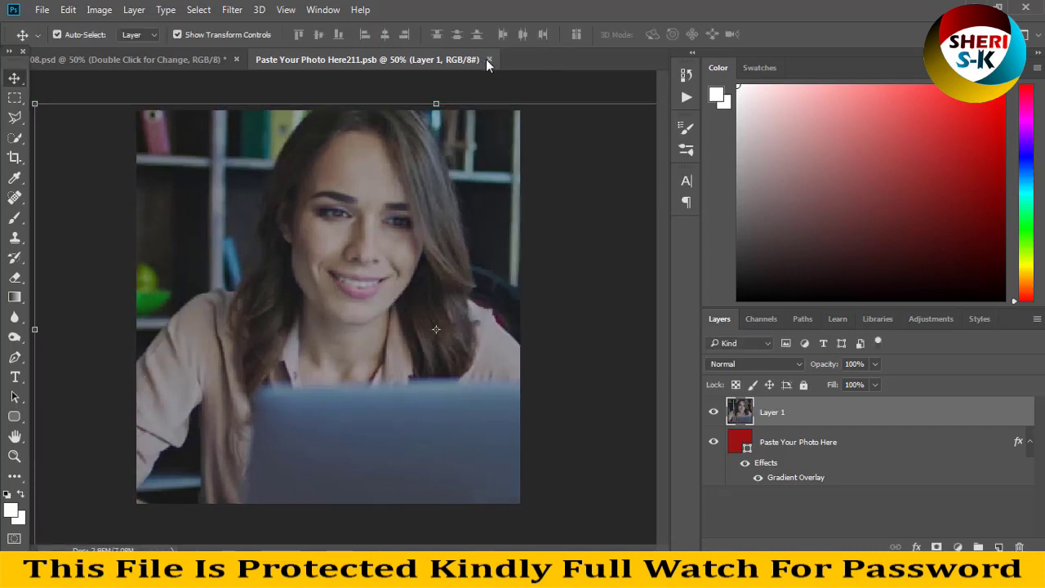
click(488, 60)
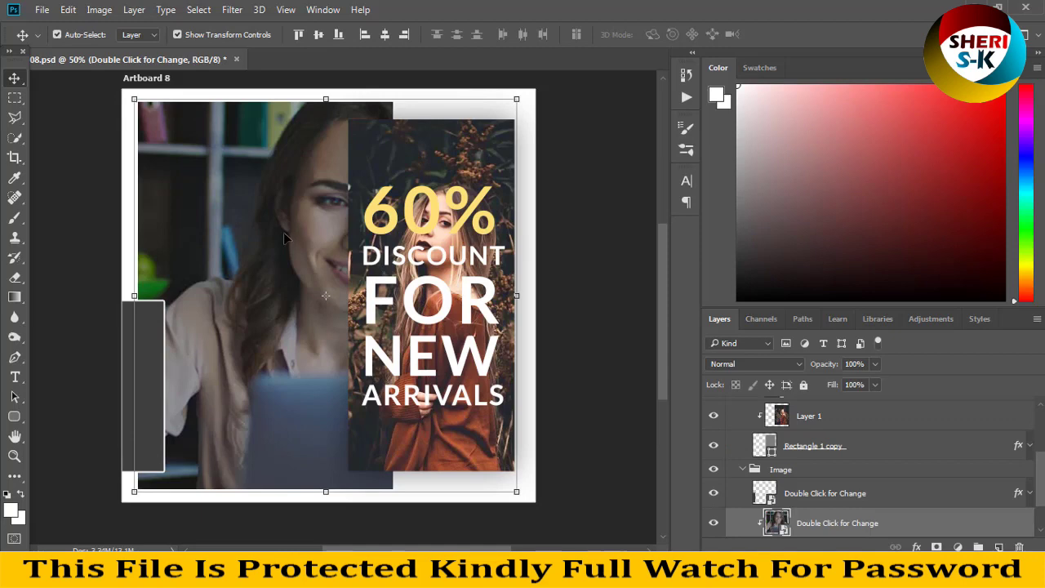
- Shift the photo further left in the placeholder, save, and close Post_08
double_click(775, 522)
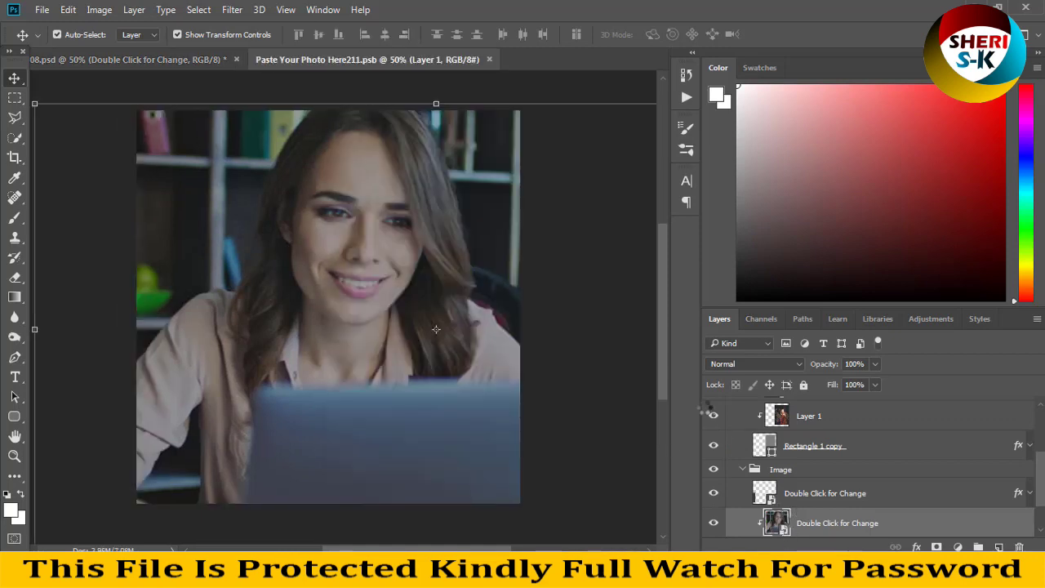
drag(412, 59, 803, 102)
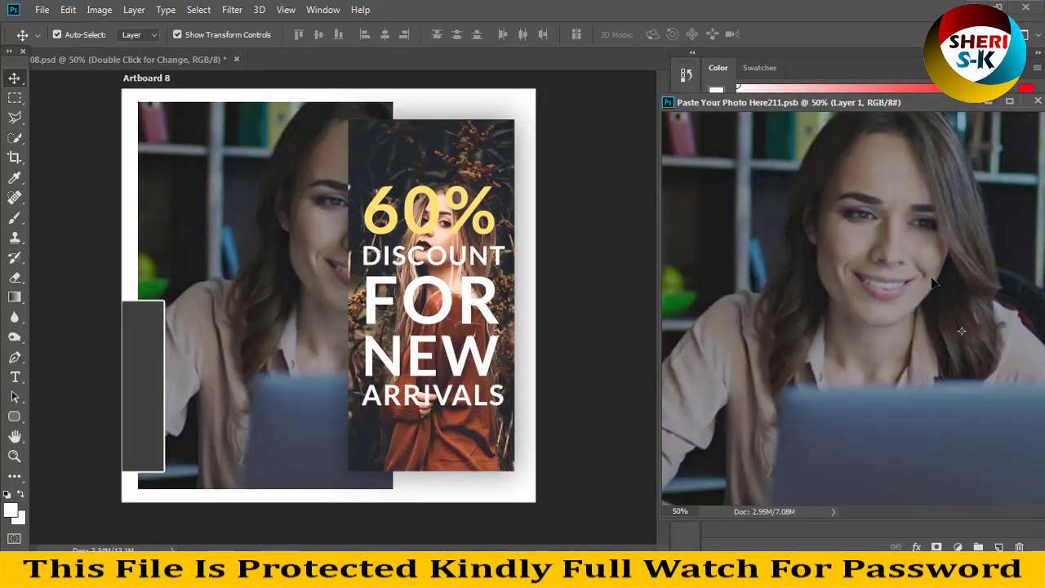
drag(880, 268, 813, 271)
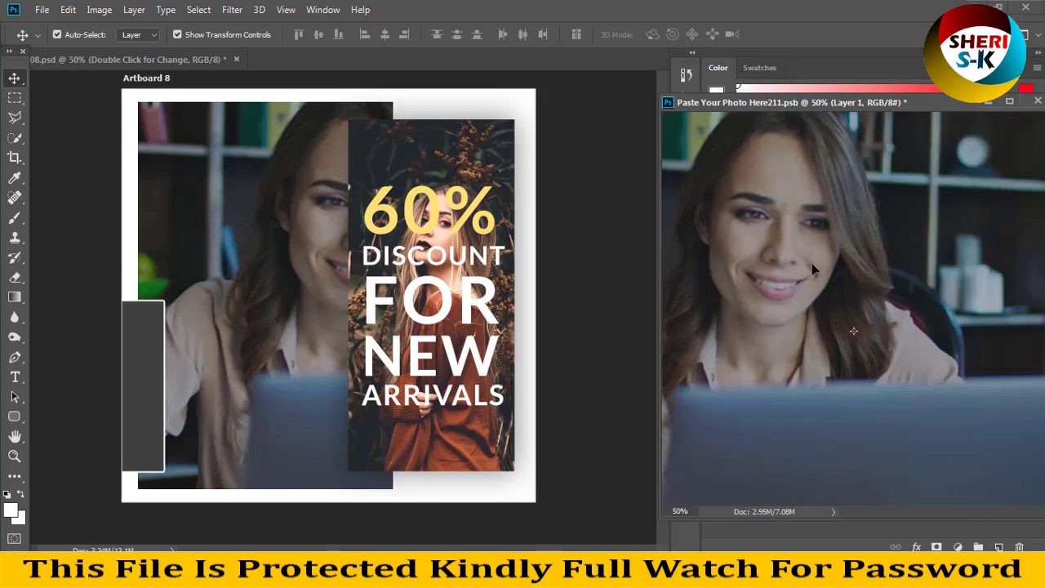
key(ctrl+s)
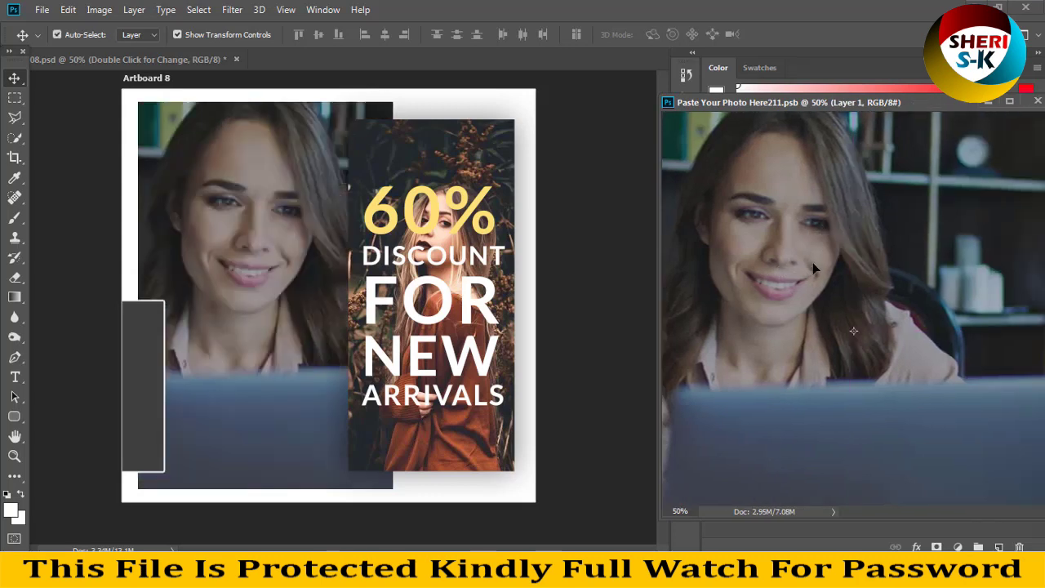
drag(887, 102, 704, 102)
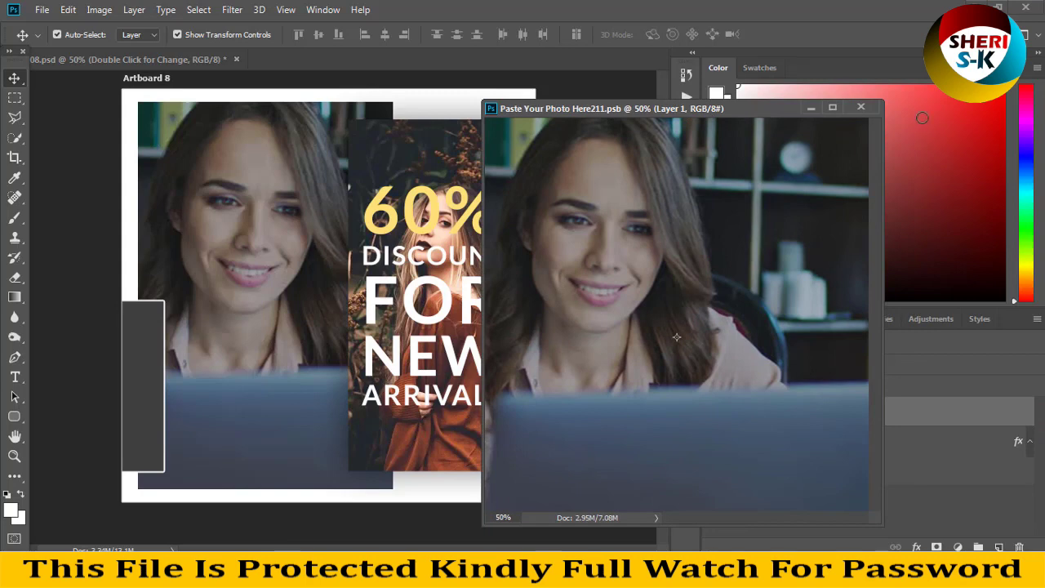
click(854, 102)
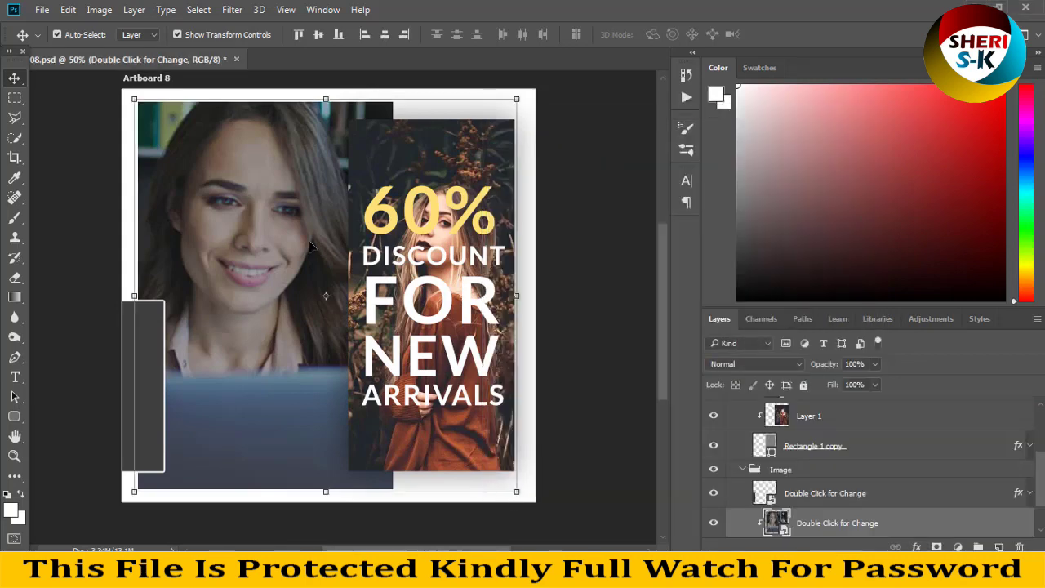
click(237, 60)
- Close Post_08 without saving and drag Post_06.psd from Main files into Photoshop
click(524, 228)
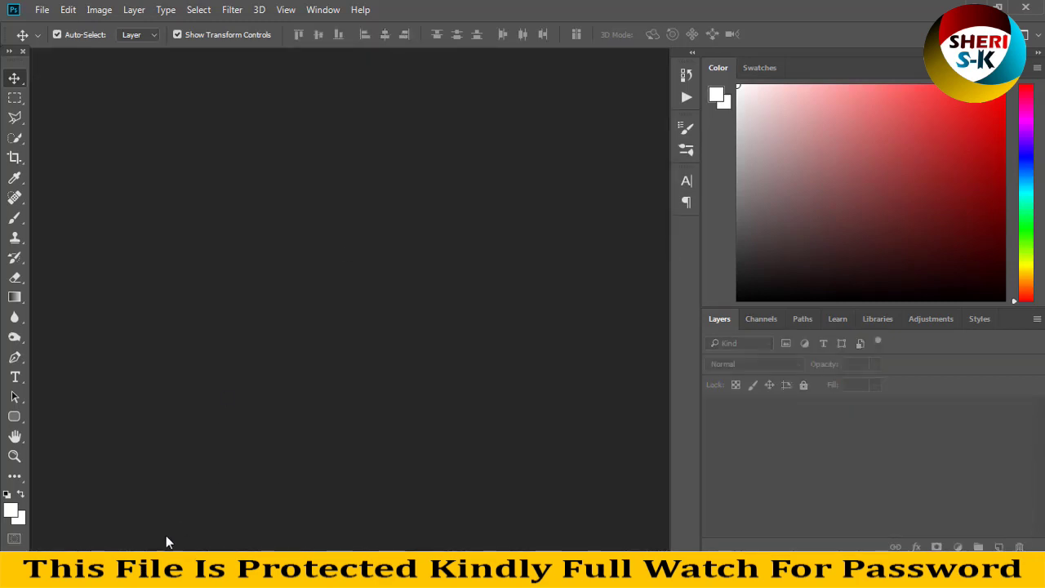
click(972, 8)
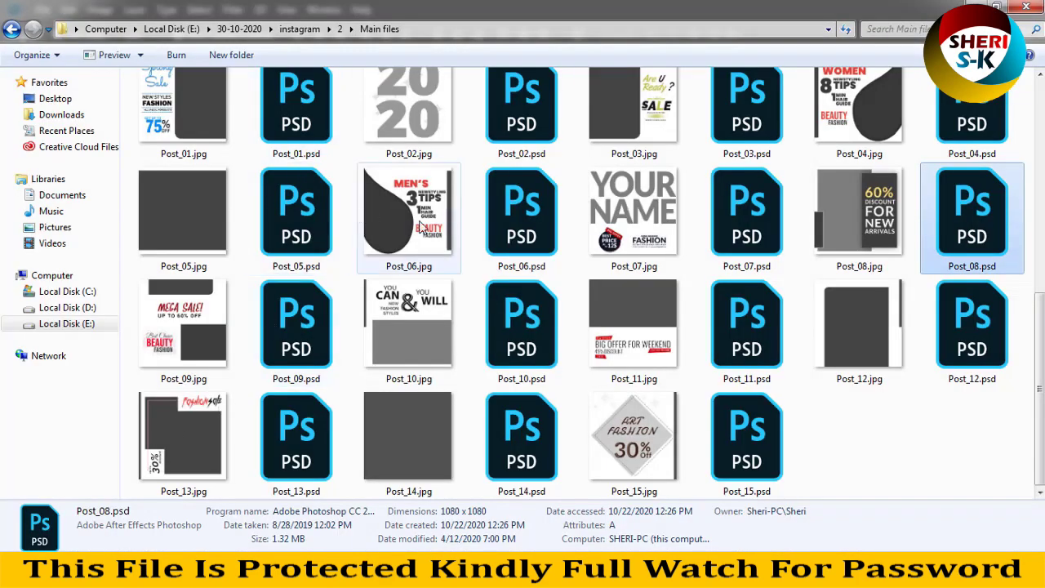
scroll(402, 217, up, 3)
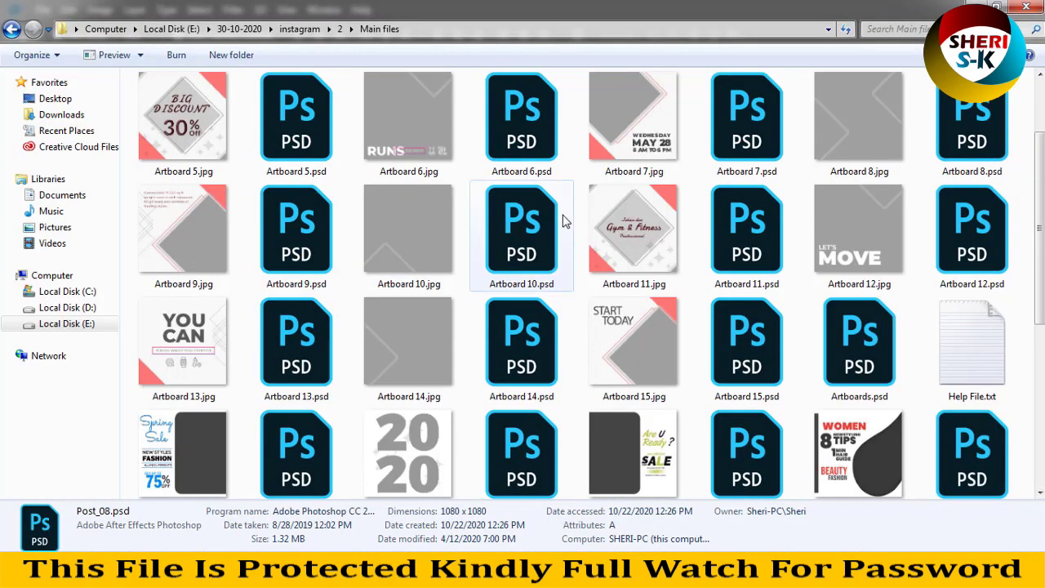
scroll(223, 214, up, 1)
scroll(228, 217, down, 4)
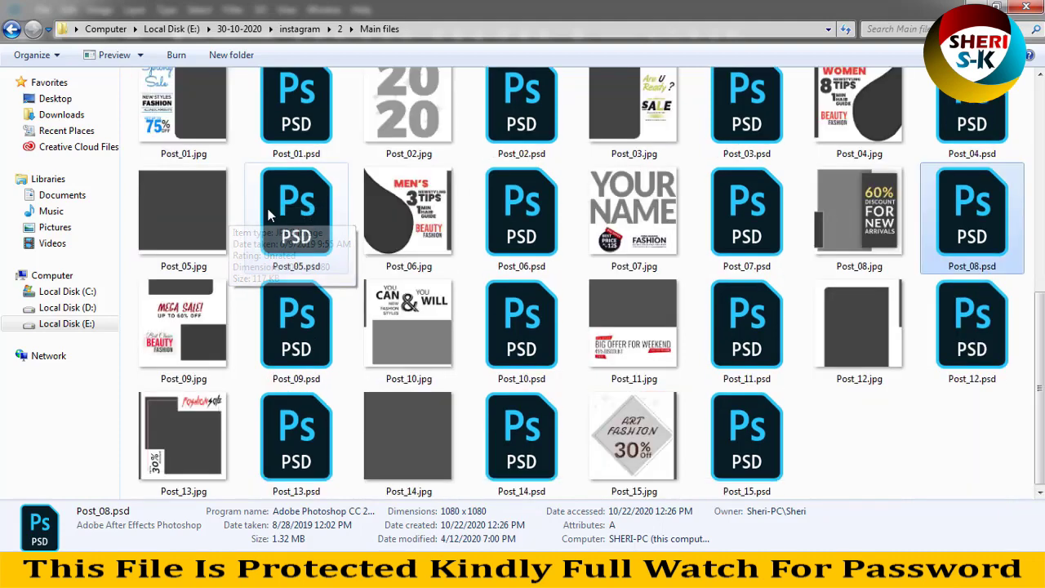
click(372, 178)
click(516, 209)
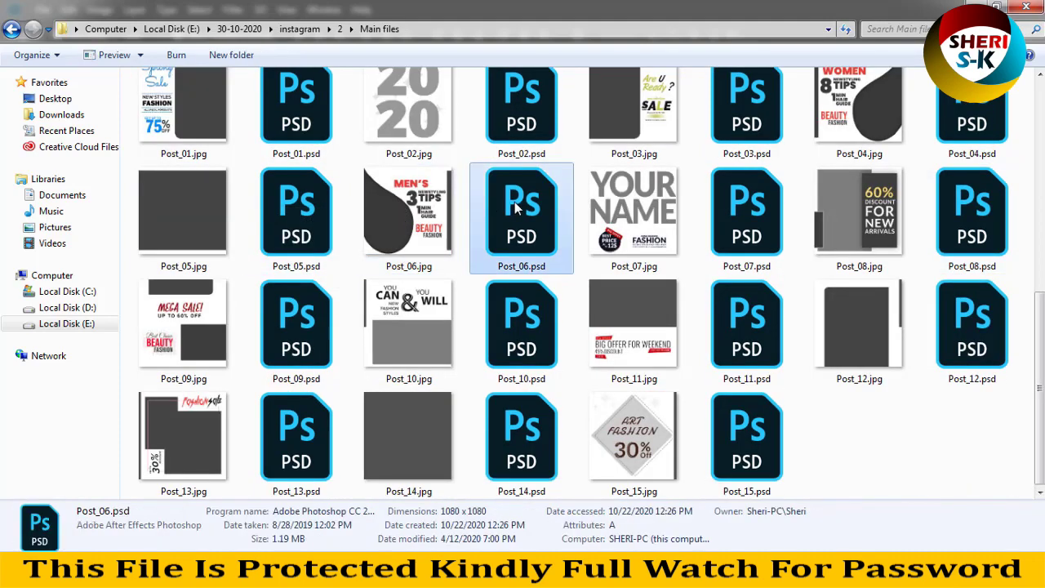
mouse_move(518, 200)
mouse_down()
mouse_move(318, 514)
mouse_move(334, 347)
mouse_up()
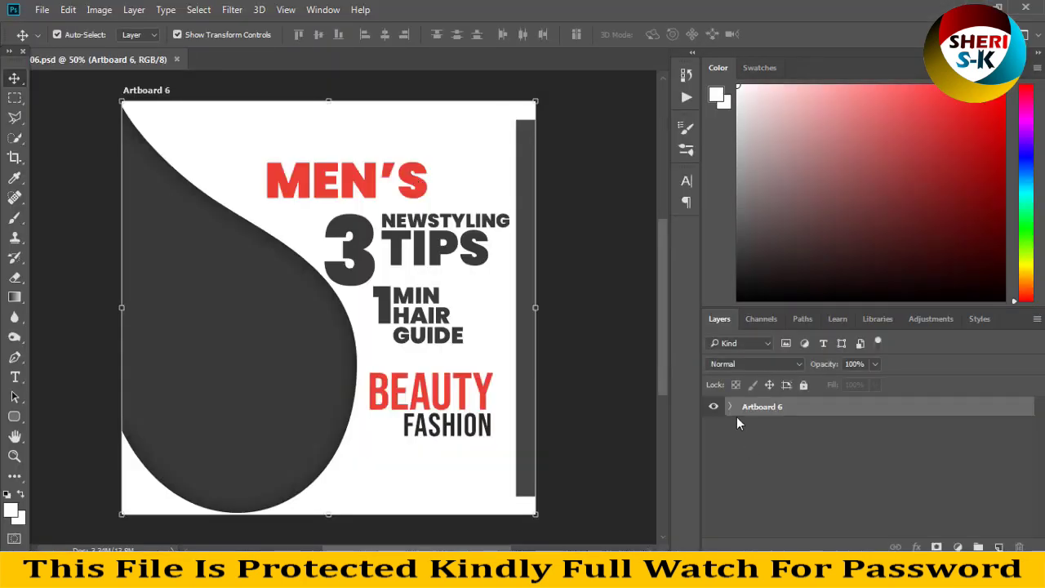
- Open the Double Click for Change placeholder smart object from Artboard 6's Your Image group
click(730, 408)
click(752, 445)
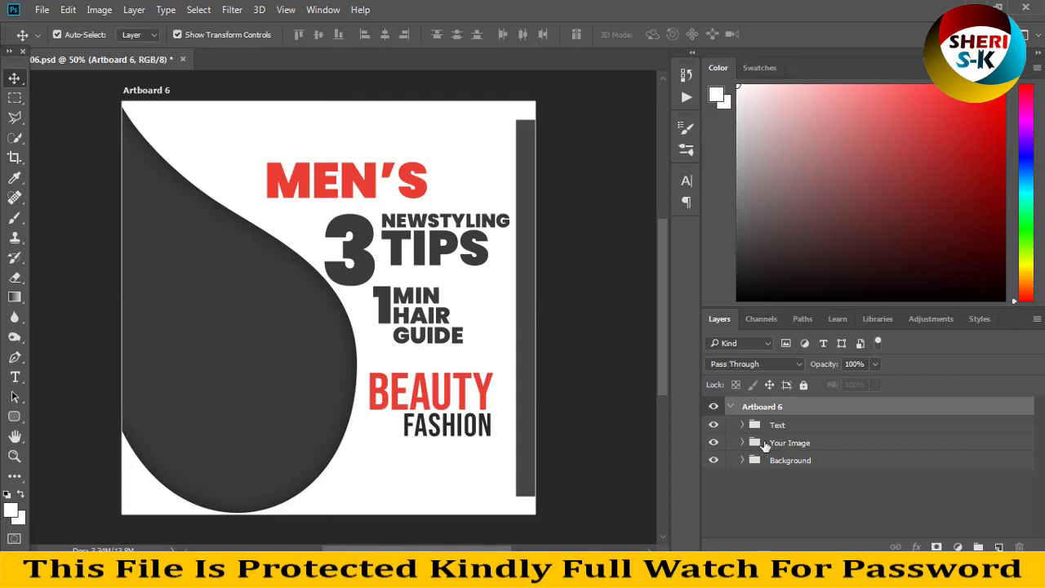
click(328, 370)
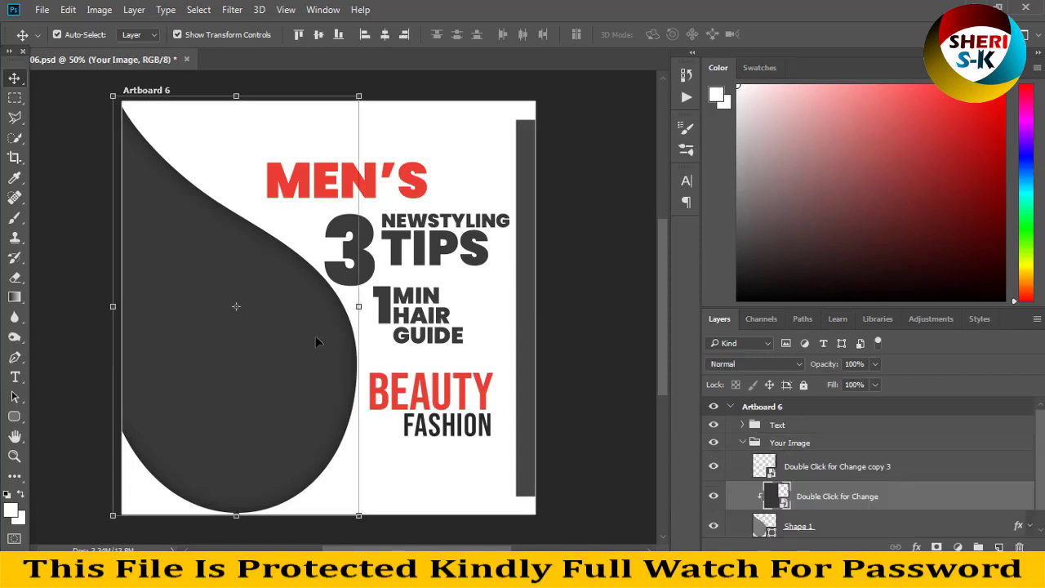
click(529, 318)
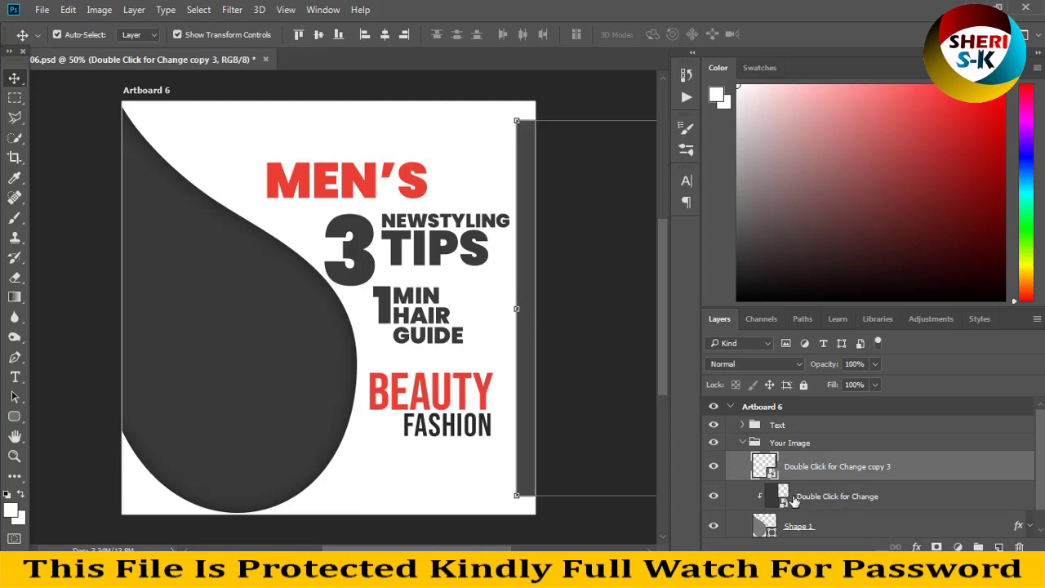
double_click(783, 495)
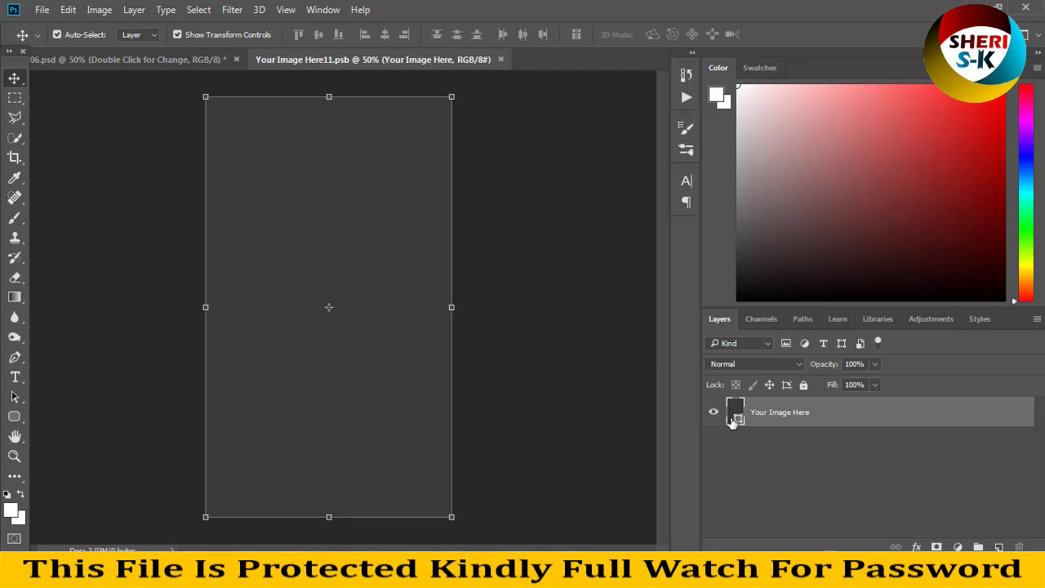
- Give the placeholder a Gradient Overlay, then save and close the smart object
click(915, 546)
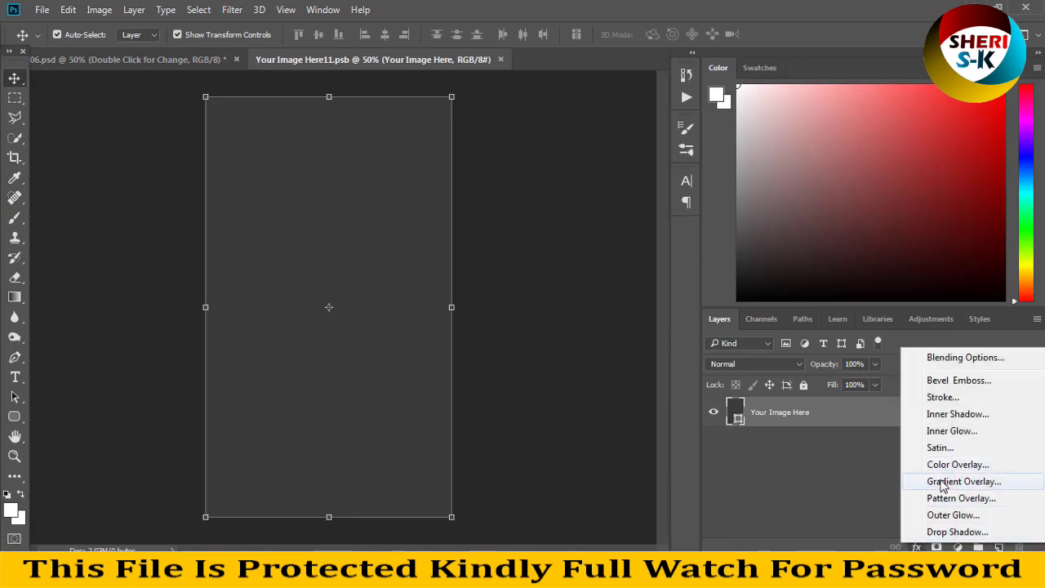
click(946, 482)
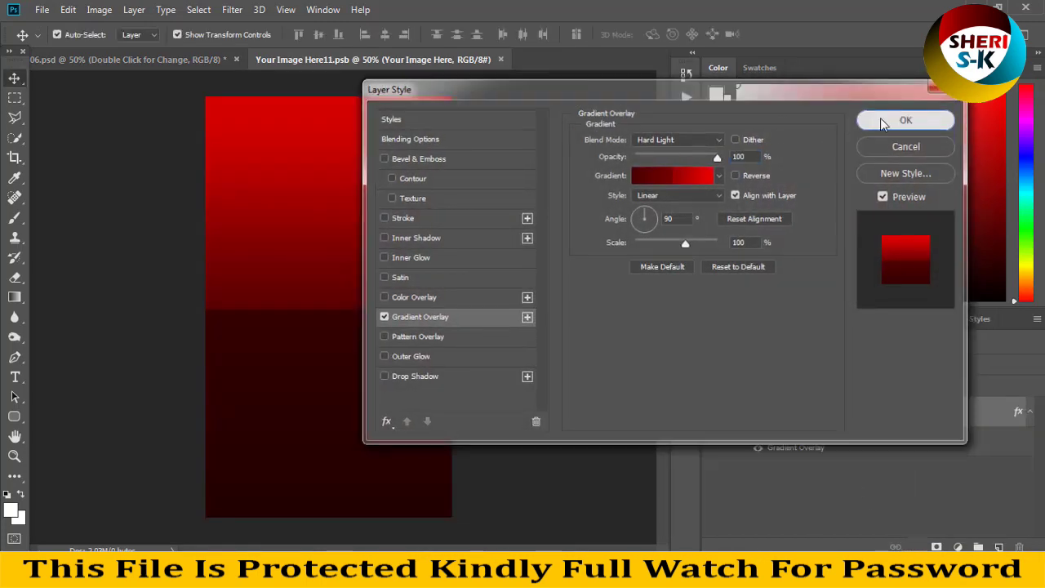
click(904, 120)
key(ctrl+s)
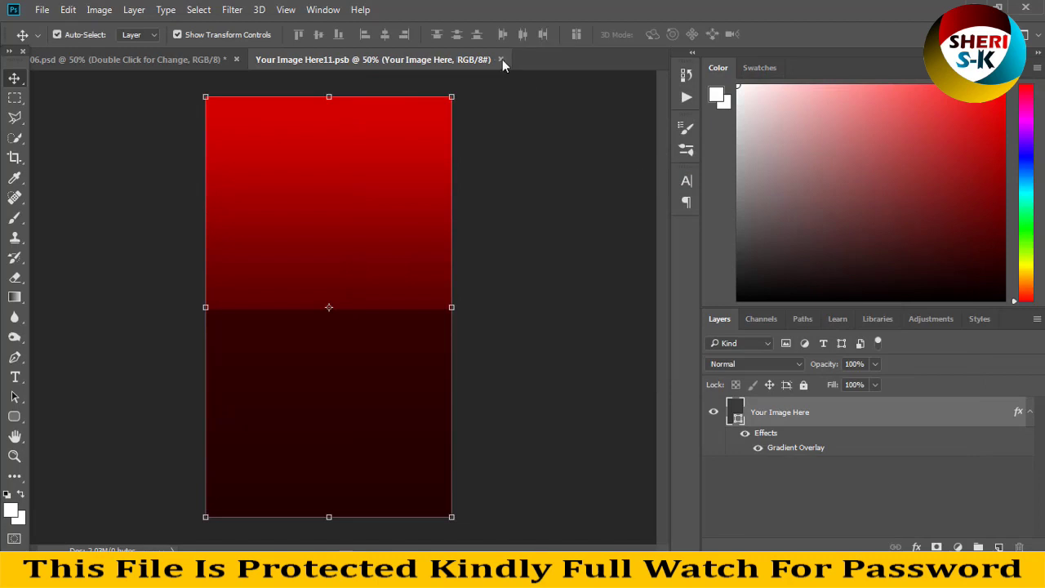
click(501, 59)
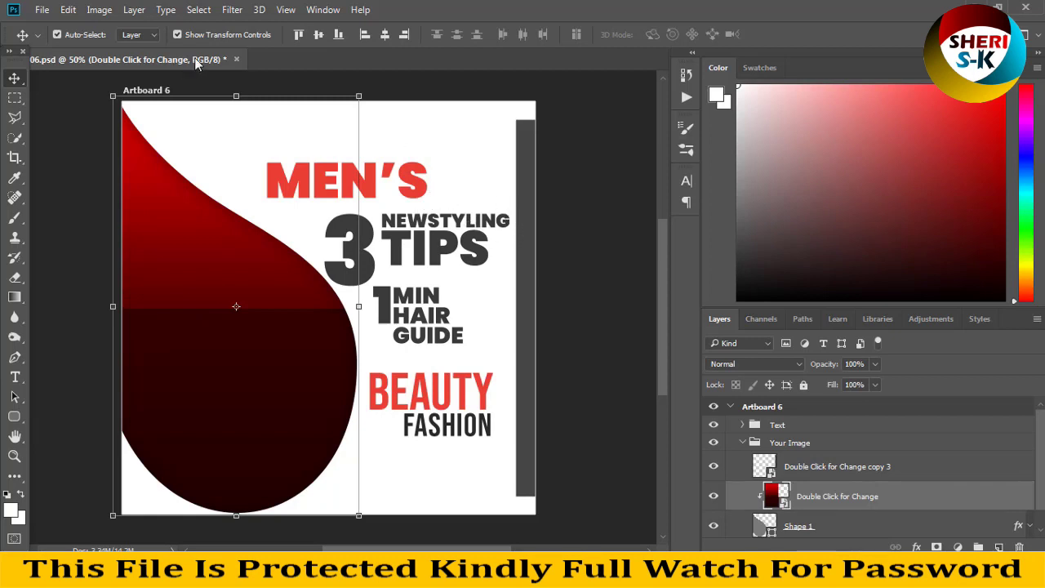
- Close Post_06.psd without saving and switch to the file browser
click(236, 60)
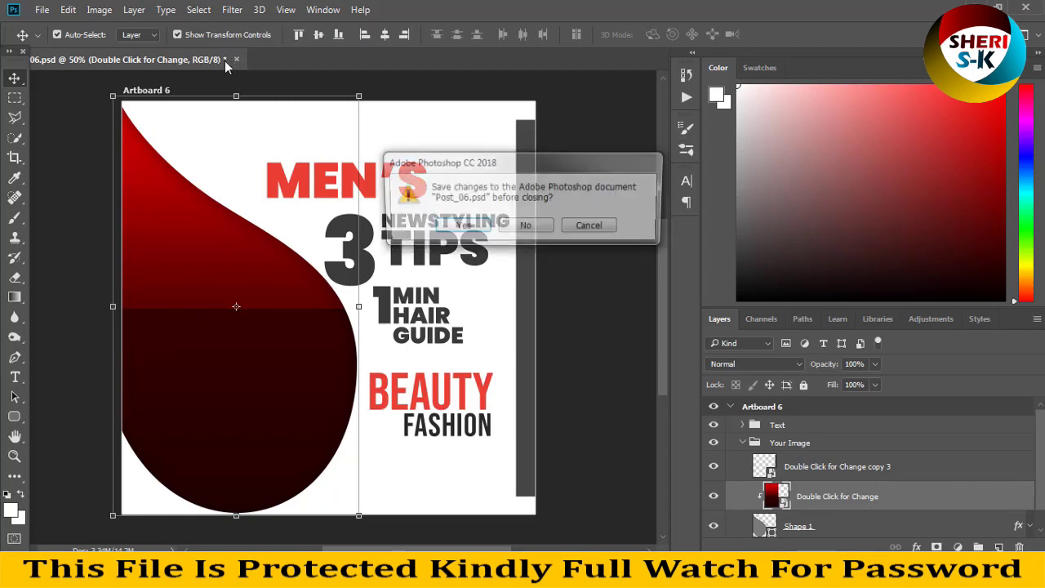
click(527, 227)
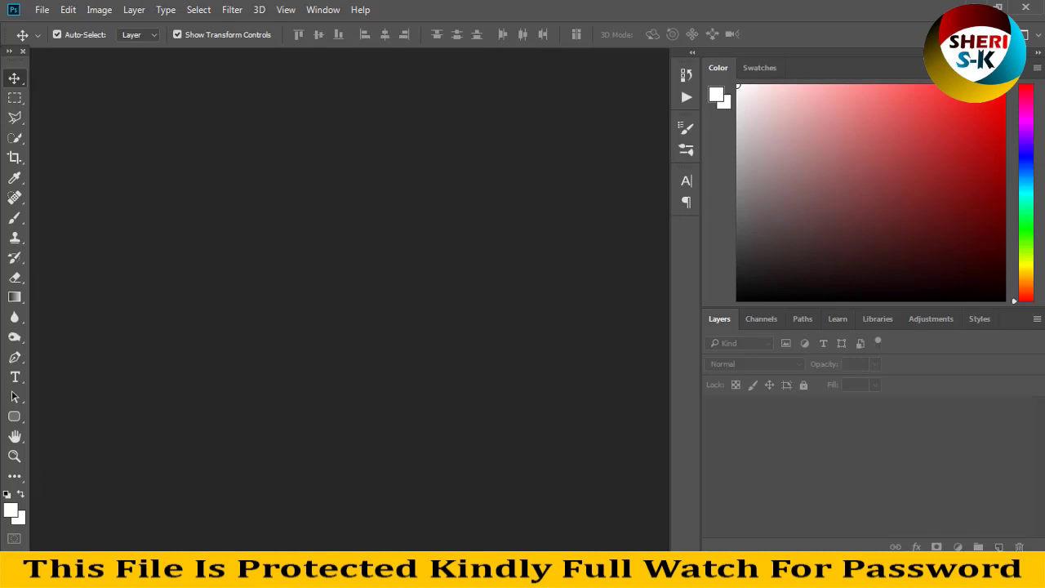
key(alt+Tab)
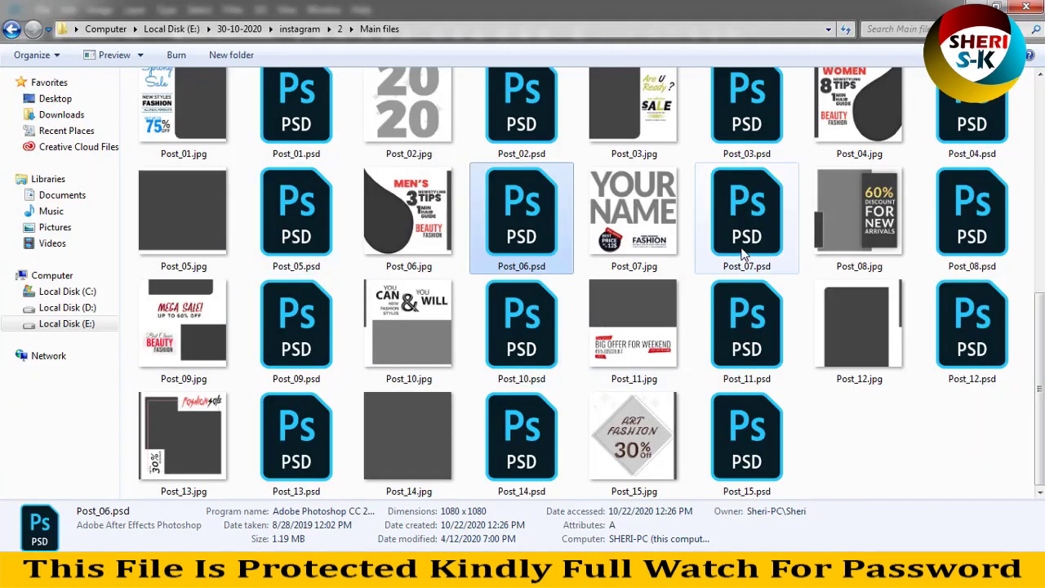
- Go back to the instagram folder and open template set 3's Main files folder
click(744, 254)
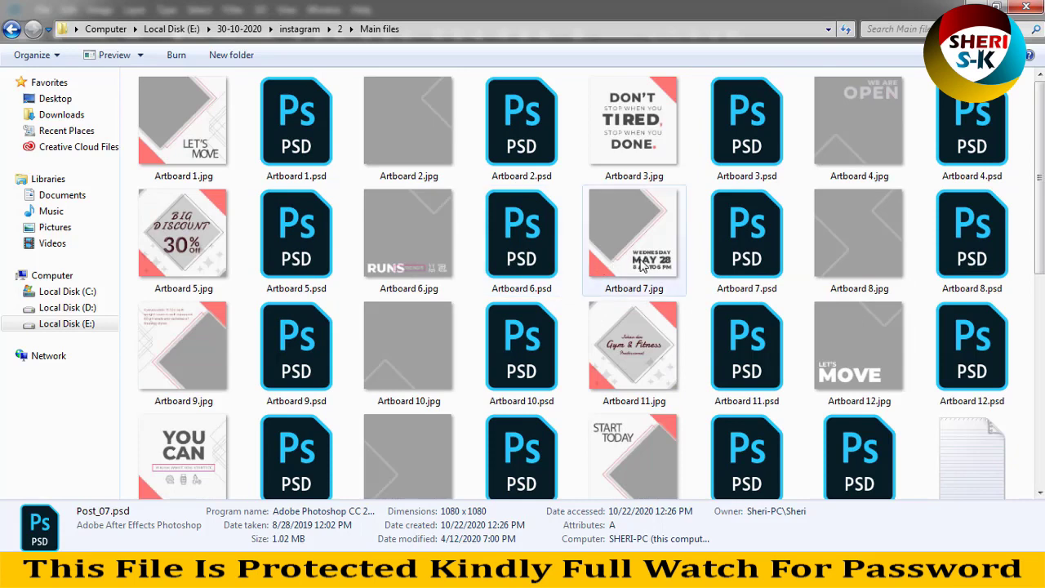
click(641, 263)
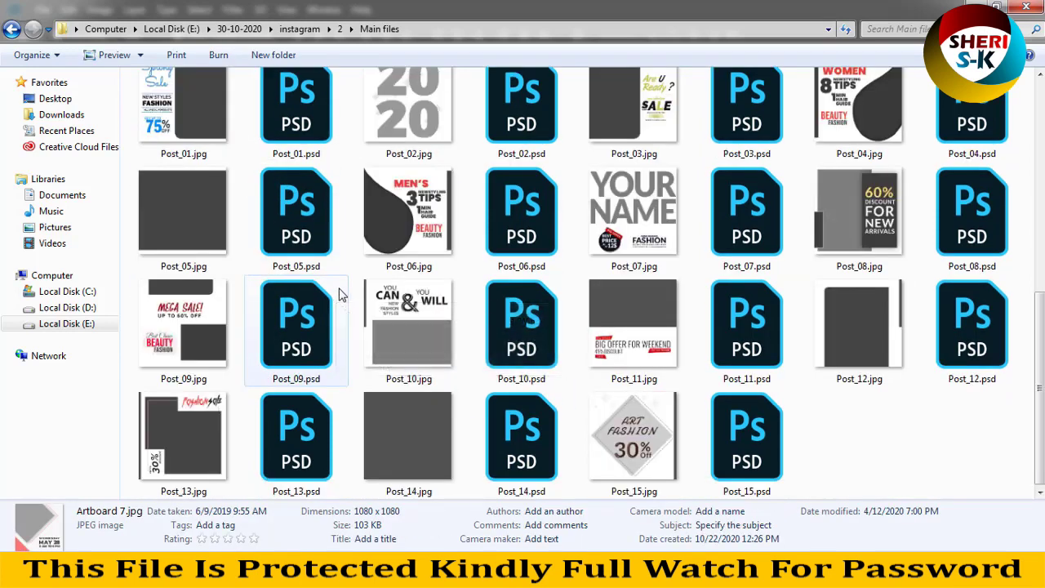
click(11, 30)
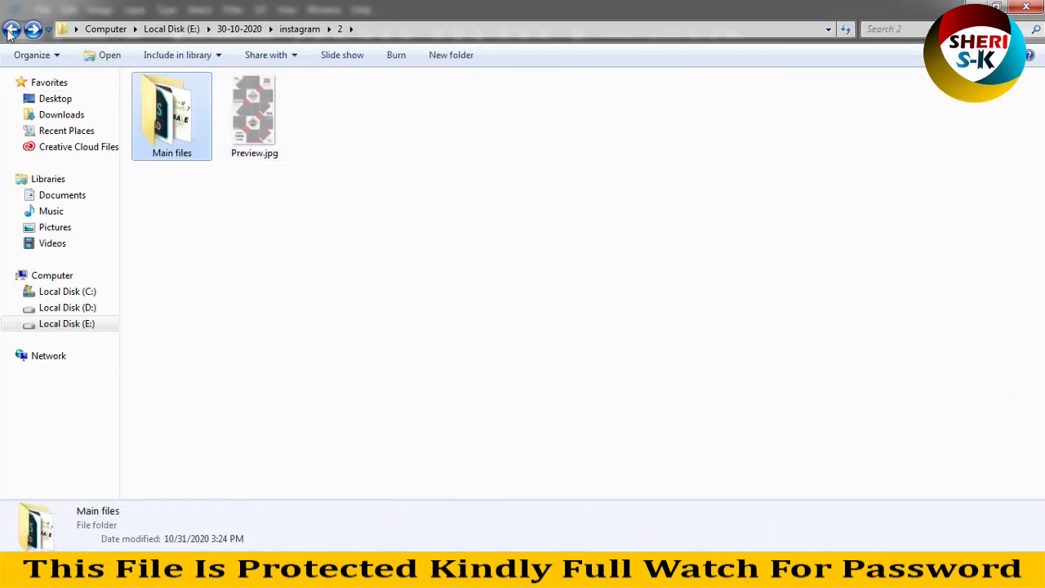
click(11, 29)
double_click(405, 173)
click(171, 122)
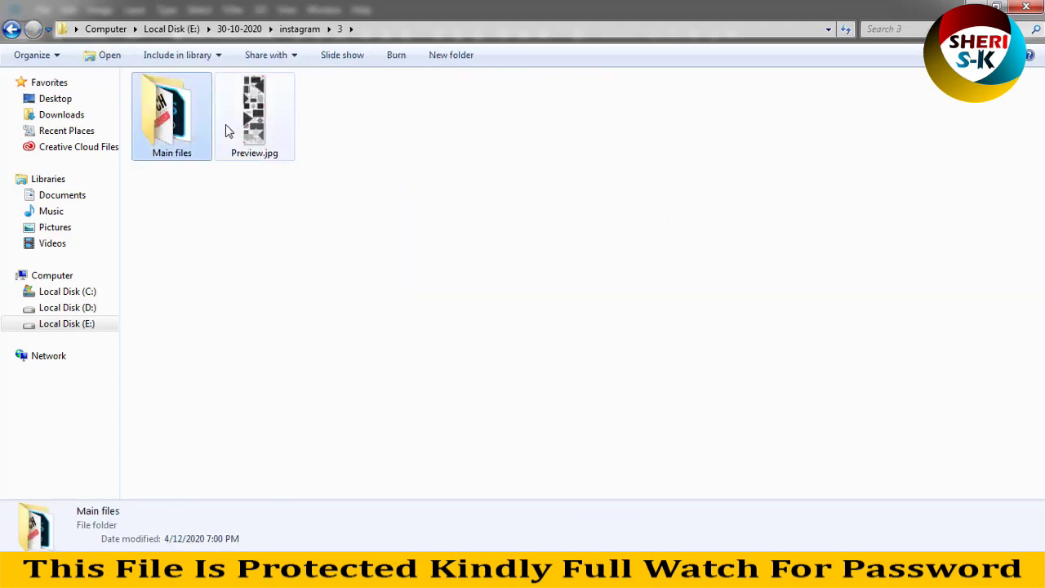
double_click(169, 129)
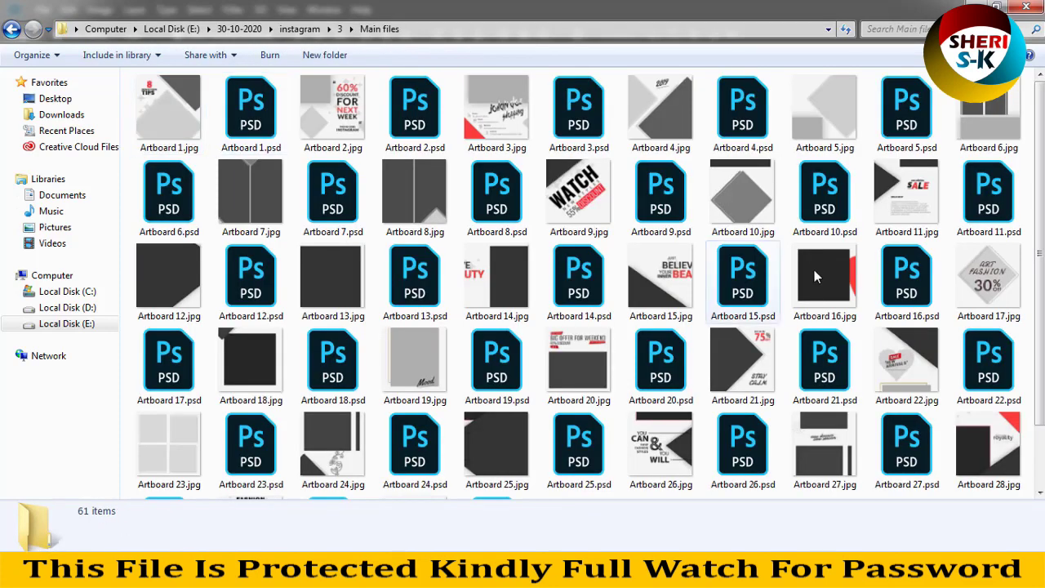
- Drag Artboard 26.jpg into Photoshop to preview it
scroll(820, 276, down, 2)
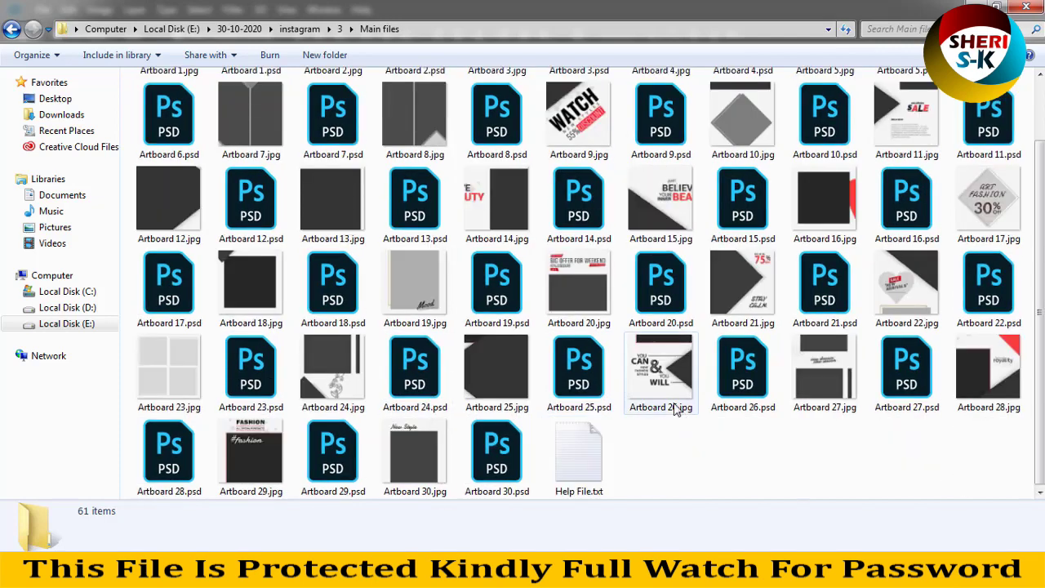
click(653, 393)
drag(639, 376, 346, 217)
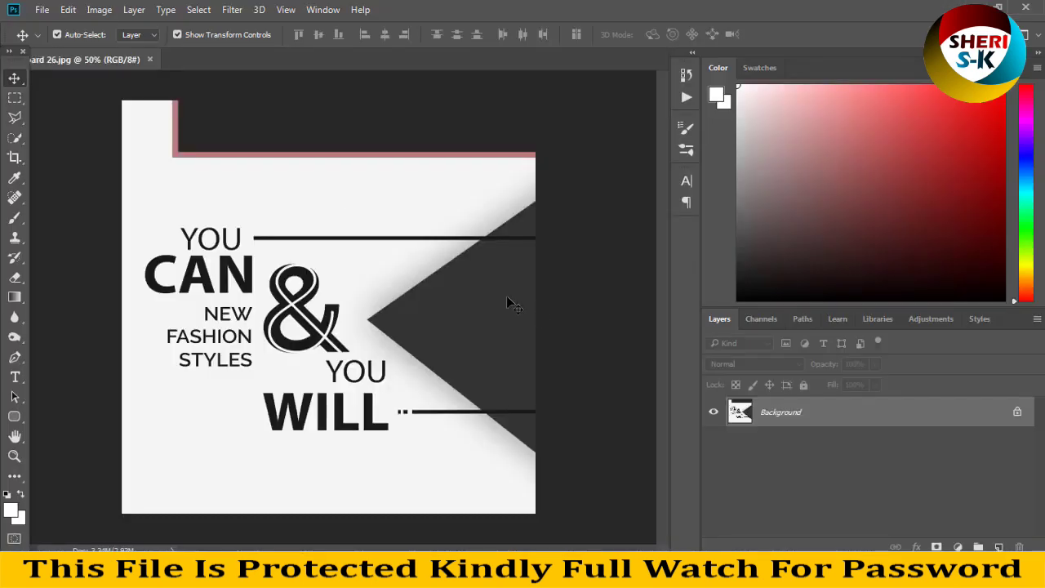
- Close the Artboard 26.jpg preview and open Artboard 26.psd in Photoshop
click(146, 58)
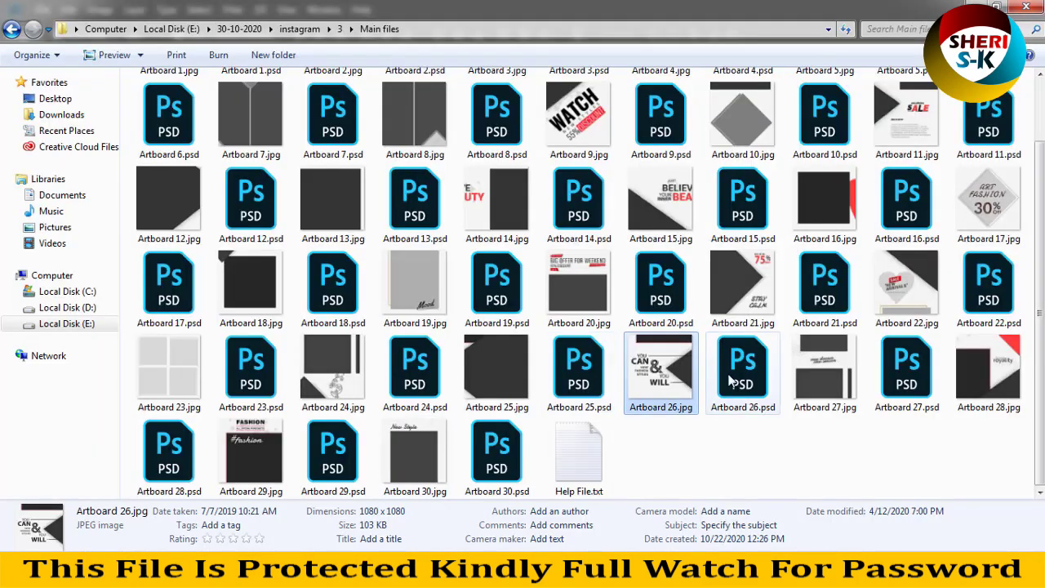
click(742, 368)
mouse_move(736, 361)
mouse_down()
mouse_move(554, 420)
mouse_move(301, 217)
mouse_up()
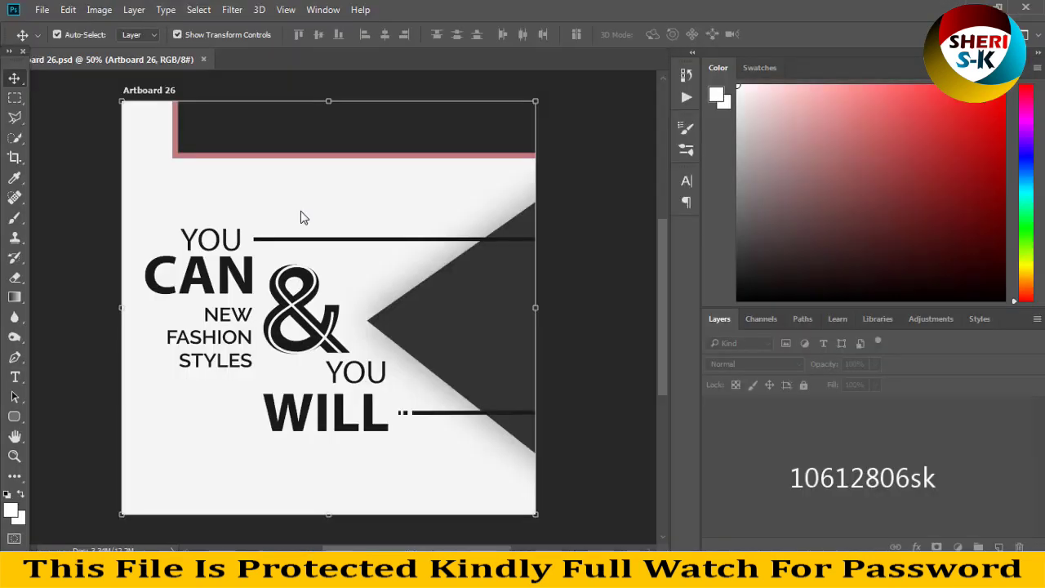
- Expand Artboard 26's Photos folder and open the photo placeholder smart object
click(732, 406)
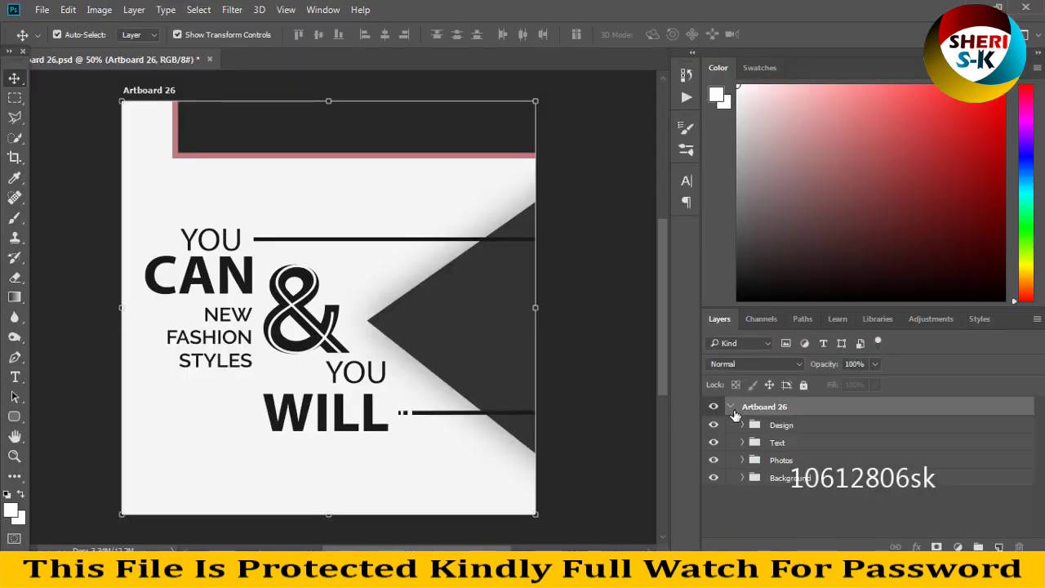
click(763, 425)
click(751, 460)
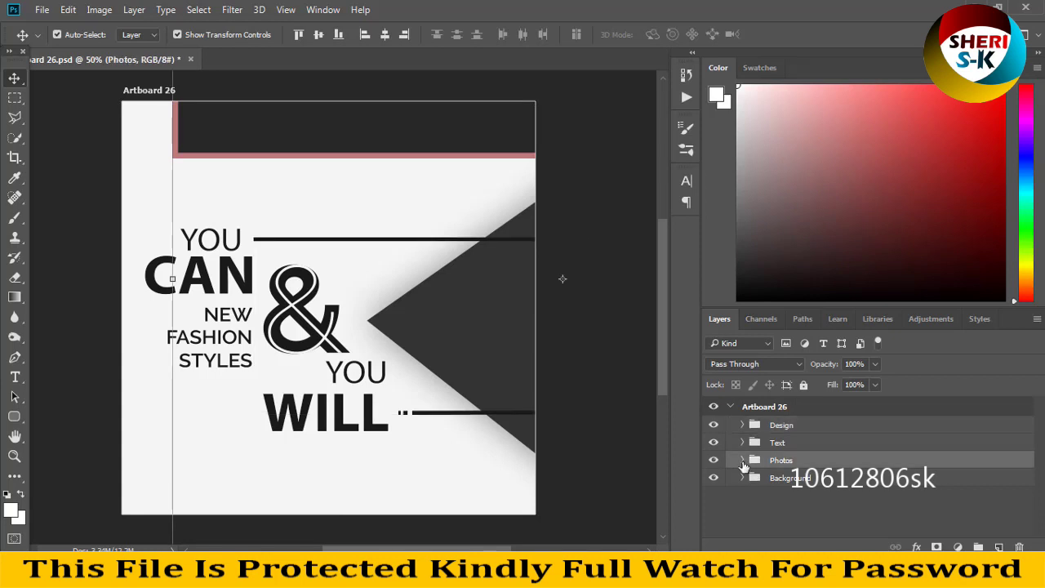
click(742, 461)
double_click(785, 493)
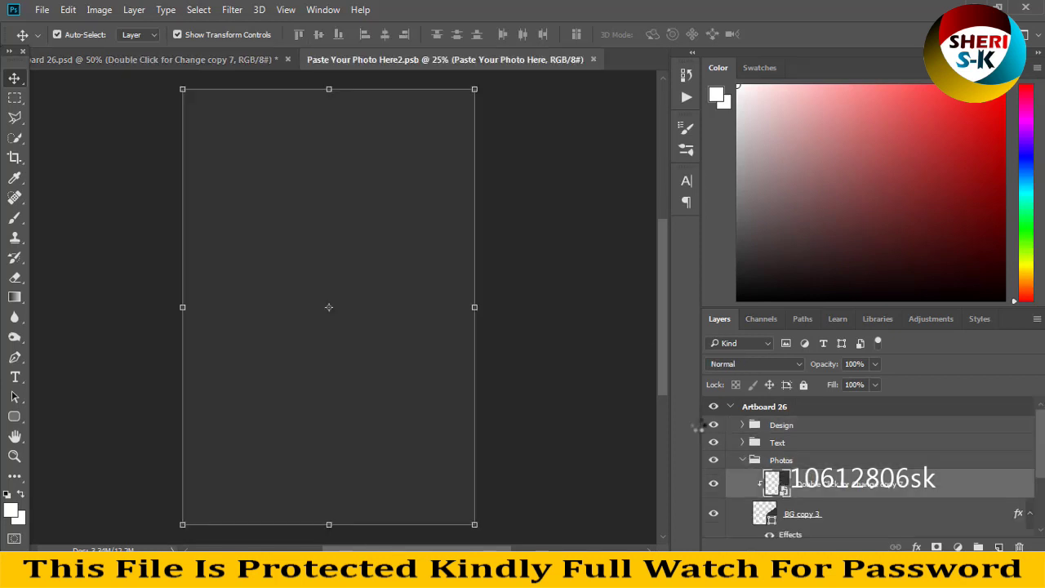
- Open the photo of the woman at a desk and drag it into the placeholder
click(42, 11)
click(50, 39)
double_click(442, 145)
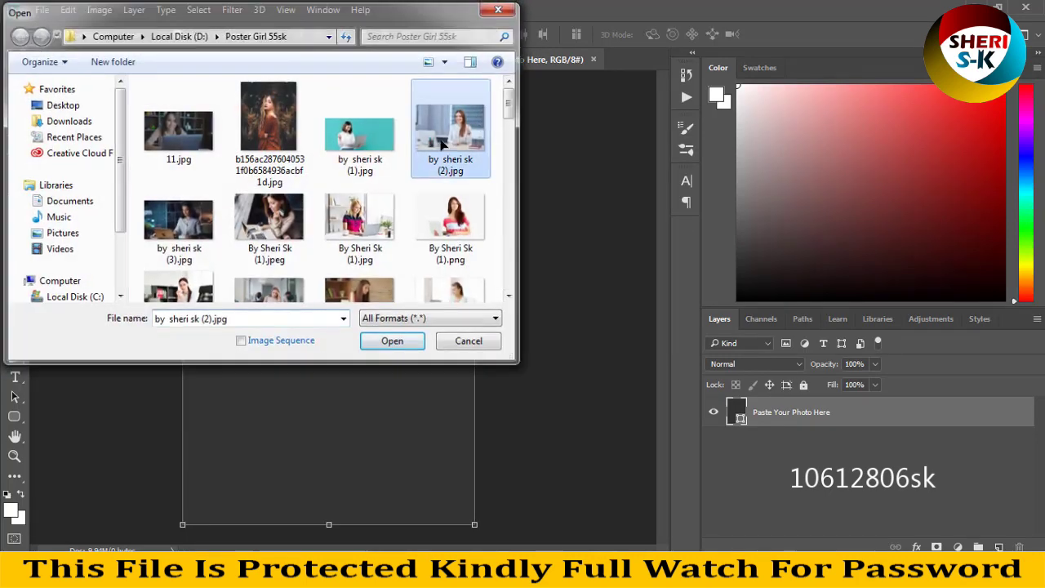
drag(540, 61, 606, 255)
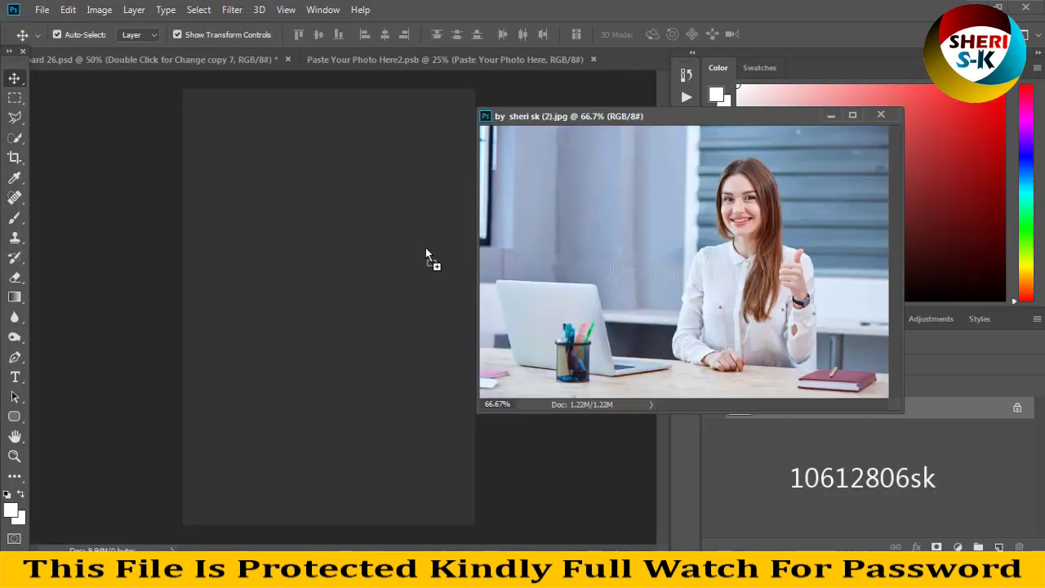
drag(506, 196, 440, 188)
click(880, 113)
- Enlarge the photo to fill the canvas, frame the woman, then save and close
drag(380, 186, 417, 111)
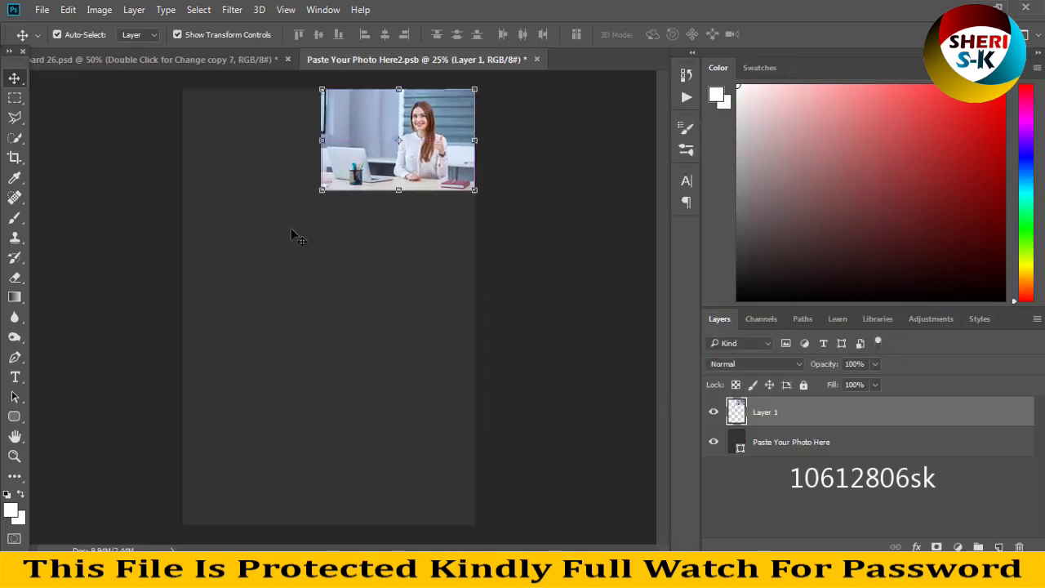
drag(323, 192, 32, 432)
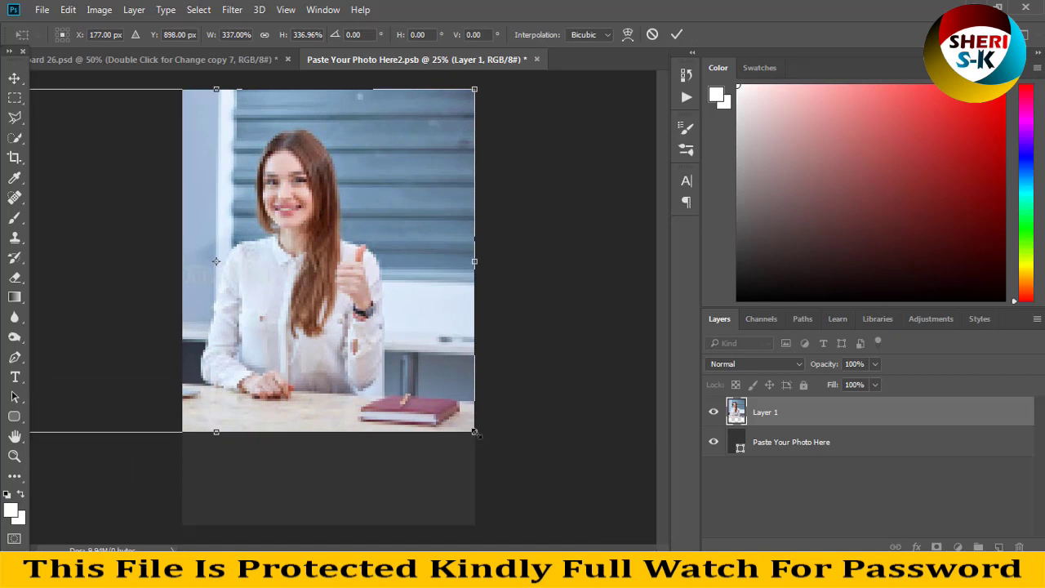
drag(475, 433, 641, 542)
drag(362, 415, 331, 416)
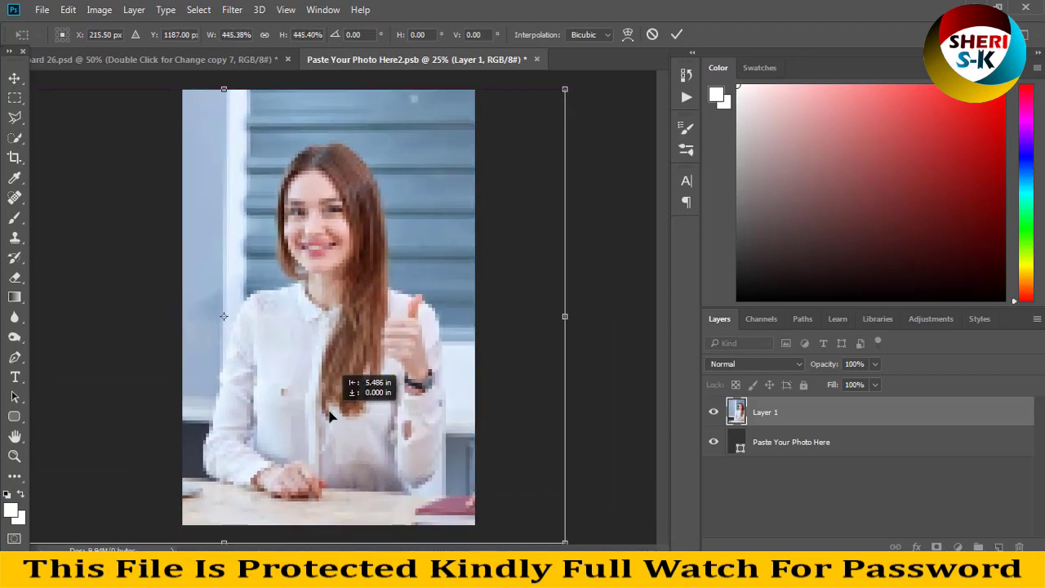
key(Return)
key(ctrl+s)
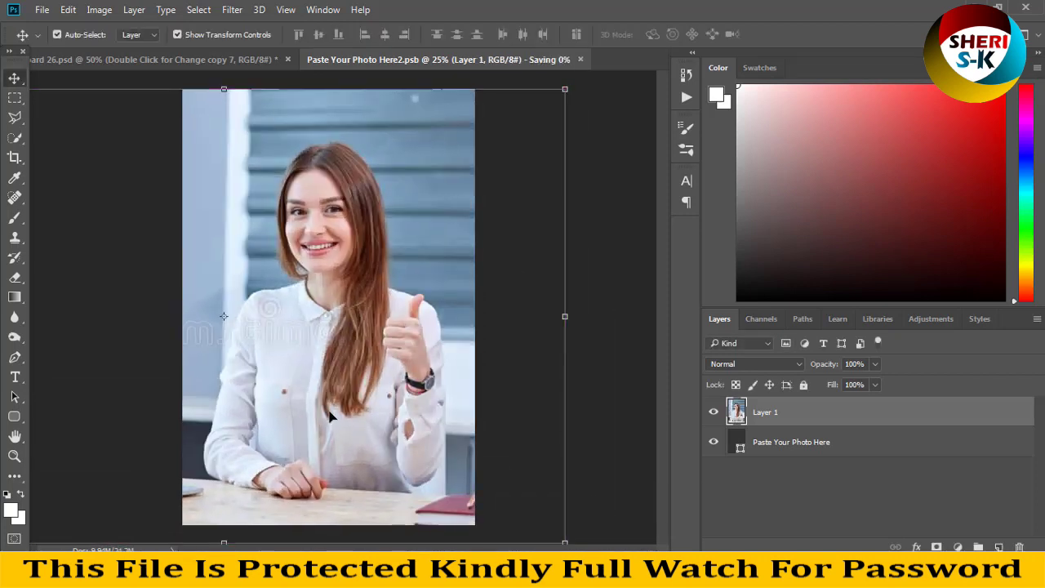
click(531, 59)
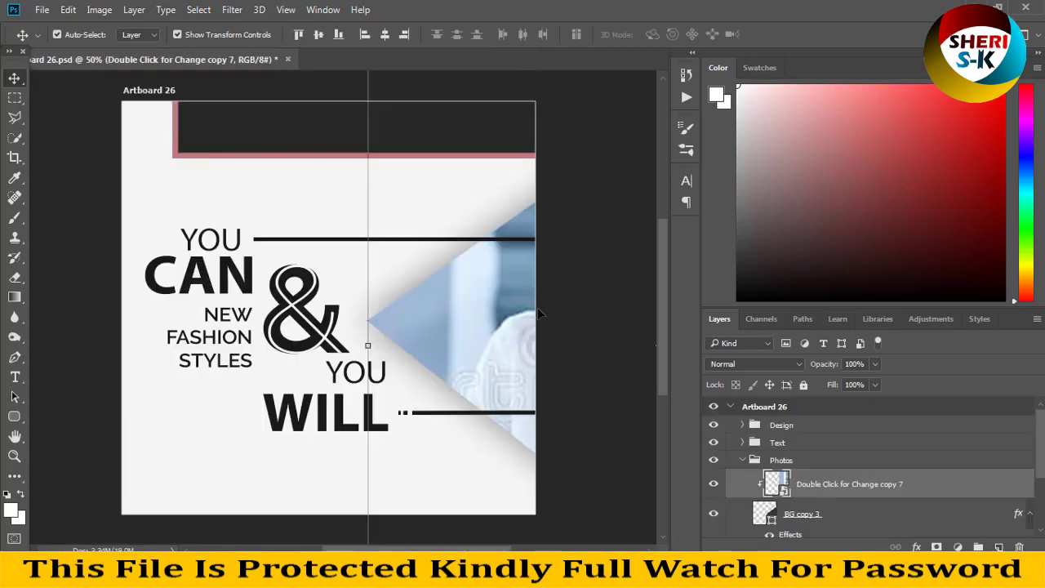
- Reopen the placeholder, move the photo left, and save to update Artboard 26
double_click(781, 485)
key(ctrl+t)
drag(701, 155, 532, 87)
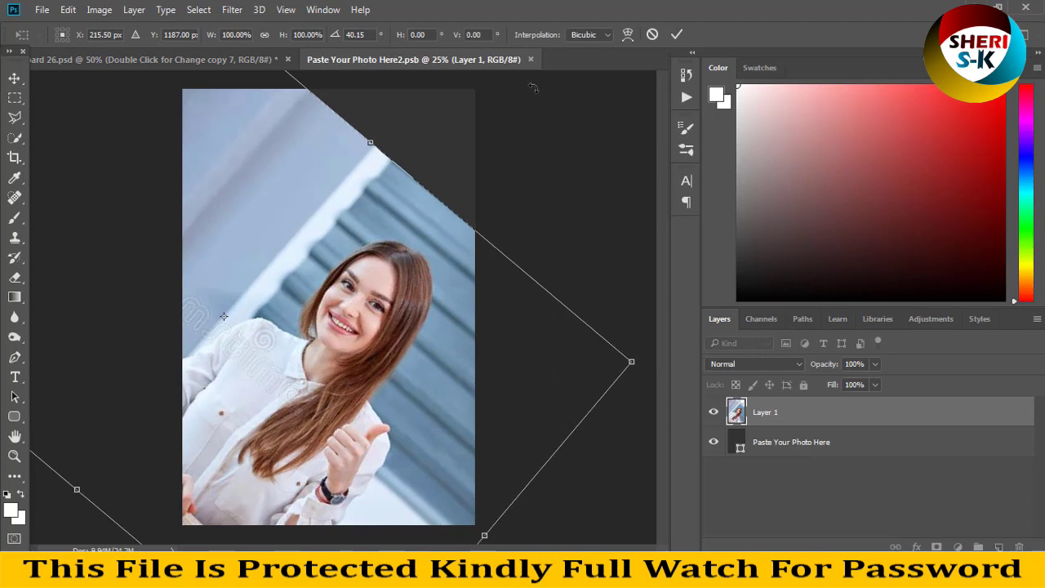
key(Escape)
drag(437, 61, 662, 97)
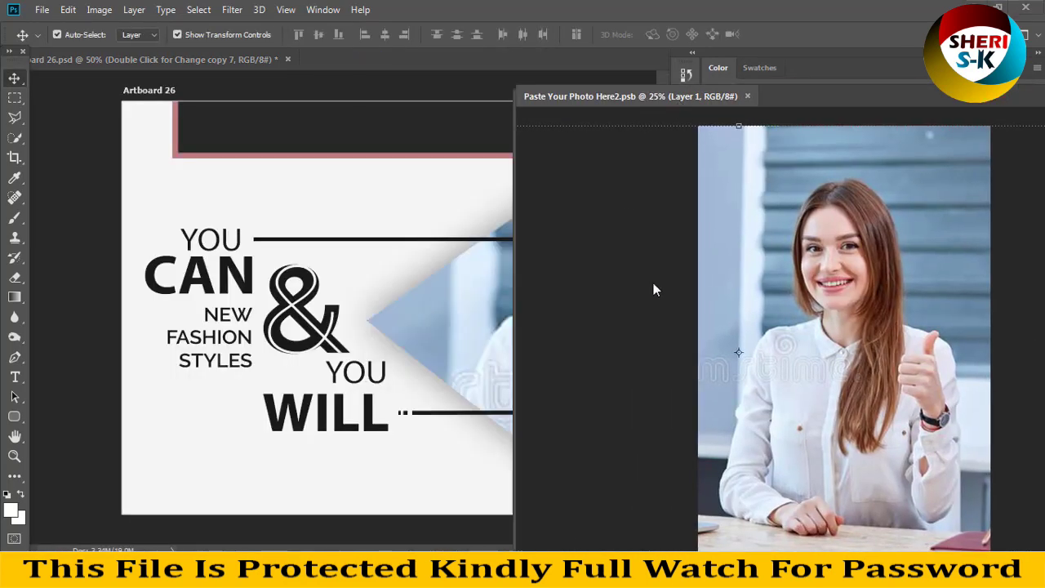
drag(757, 282, 586, 268)
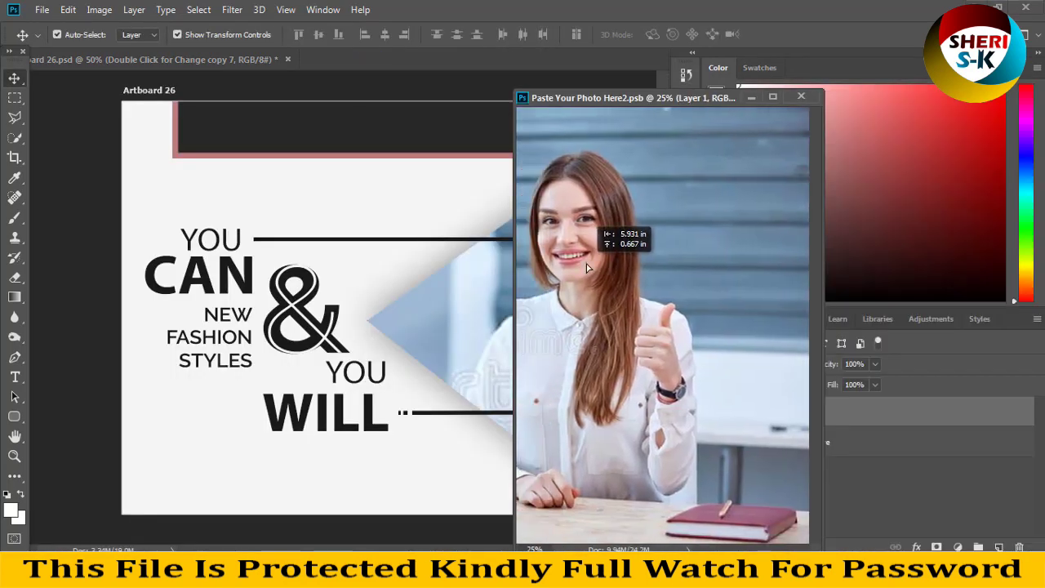
key(ctrl+s)
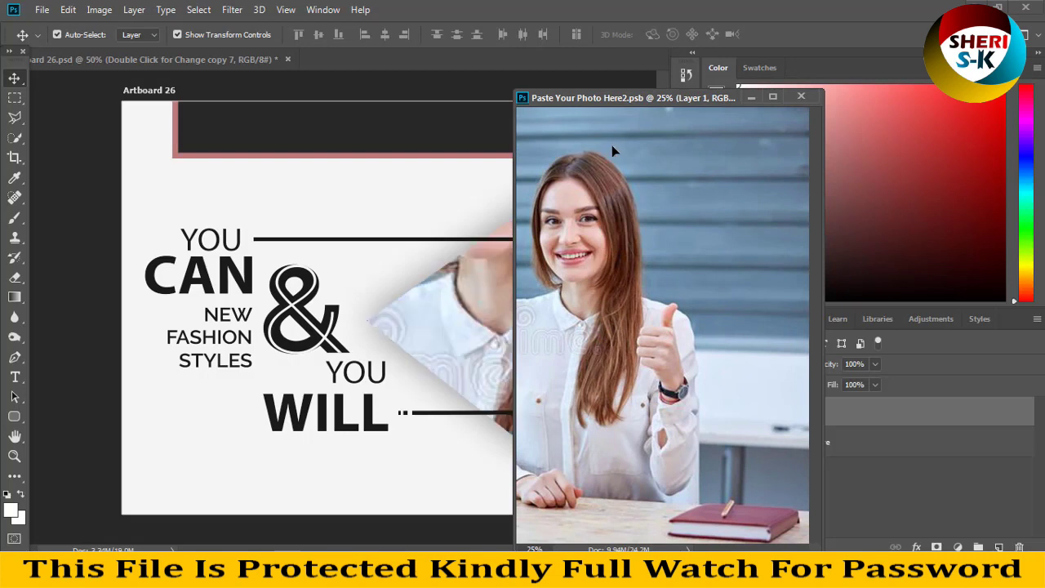
- Shrink the photo slightly, nudge it right, apply, save, and close the placeholder
key(ctrl+minus)
key(ctrl+minus)
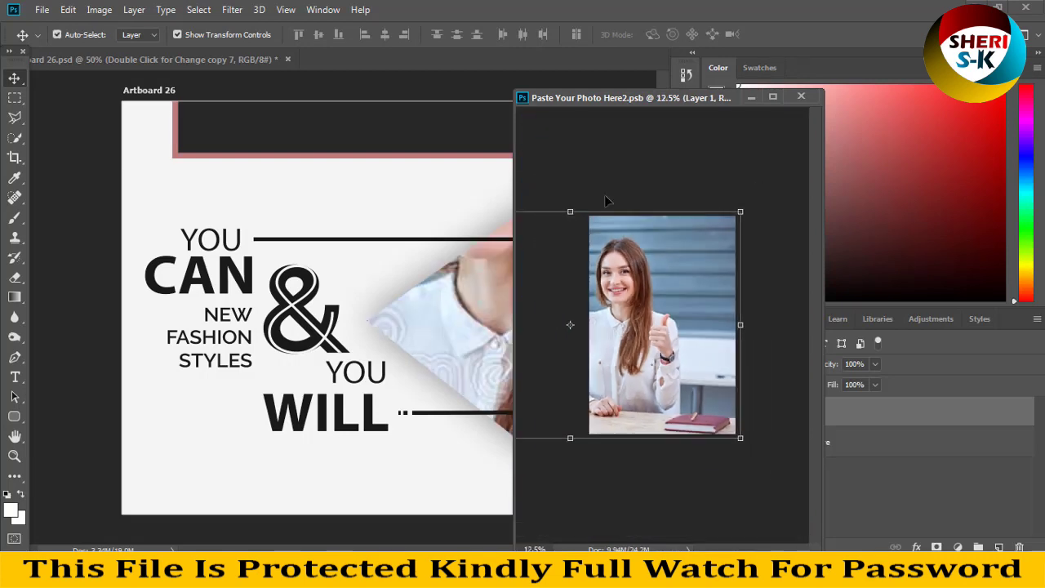
drag(739, 212, 694, 278)
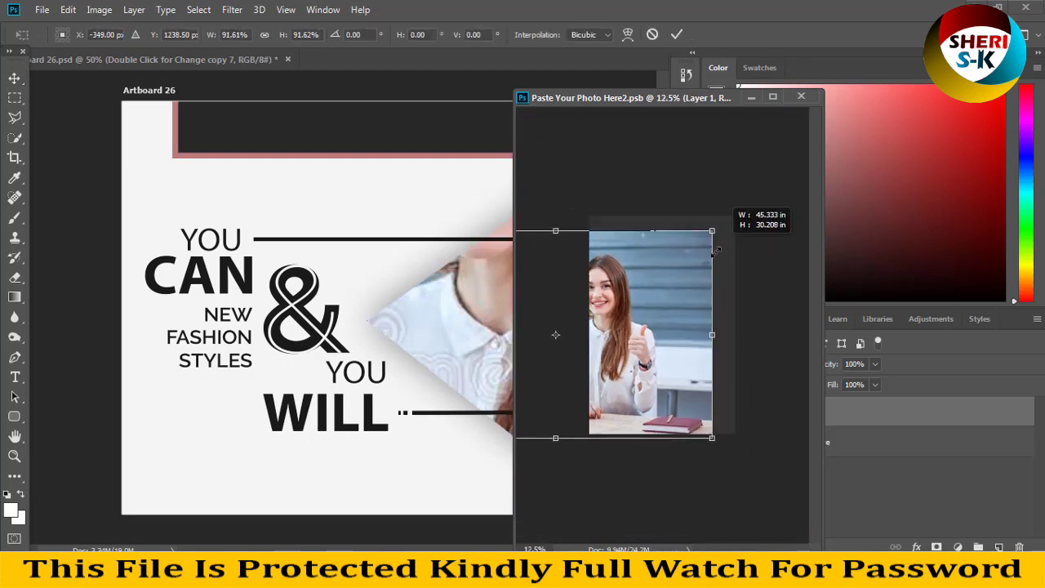
drag(621, 299, 648, 302)
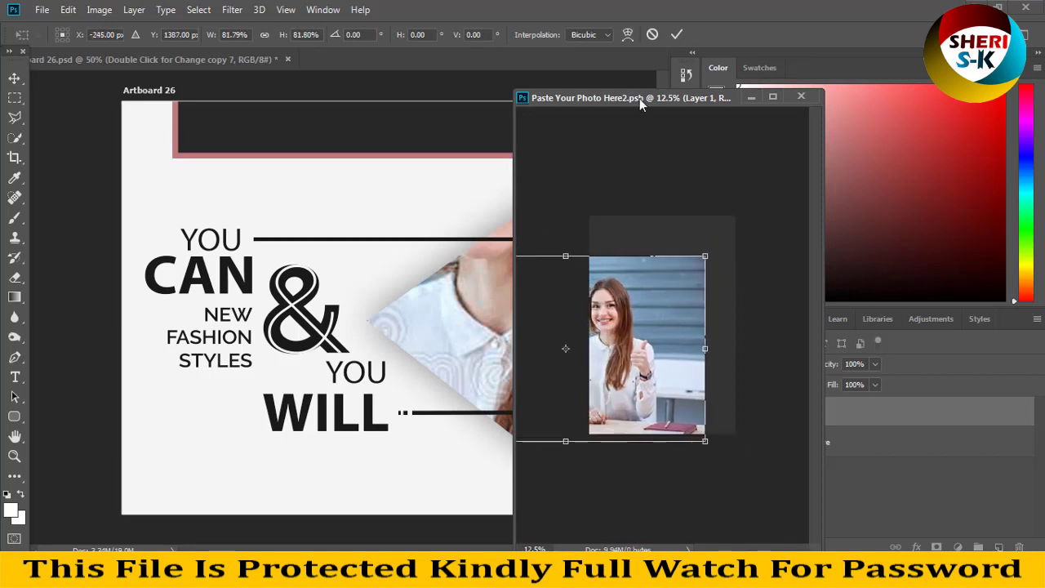
drag(639, 98, 720, 90)
key(Right)
key(Right)
key(Right)
key(Right)
key(Right)
key(Right)
key(Right)
key(Return)
key(ctrl+s)
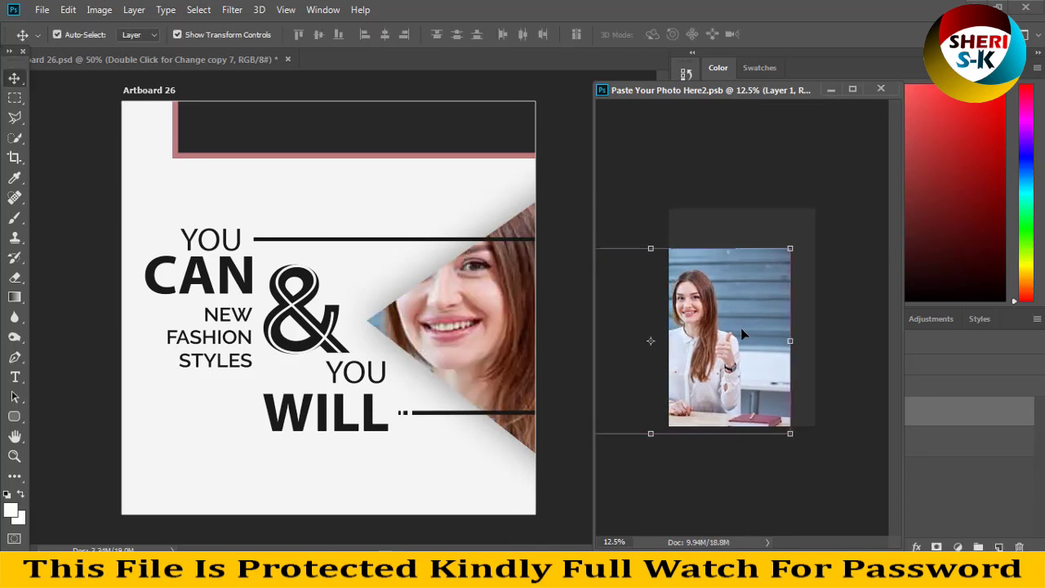
click(880, 89)
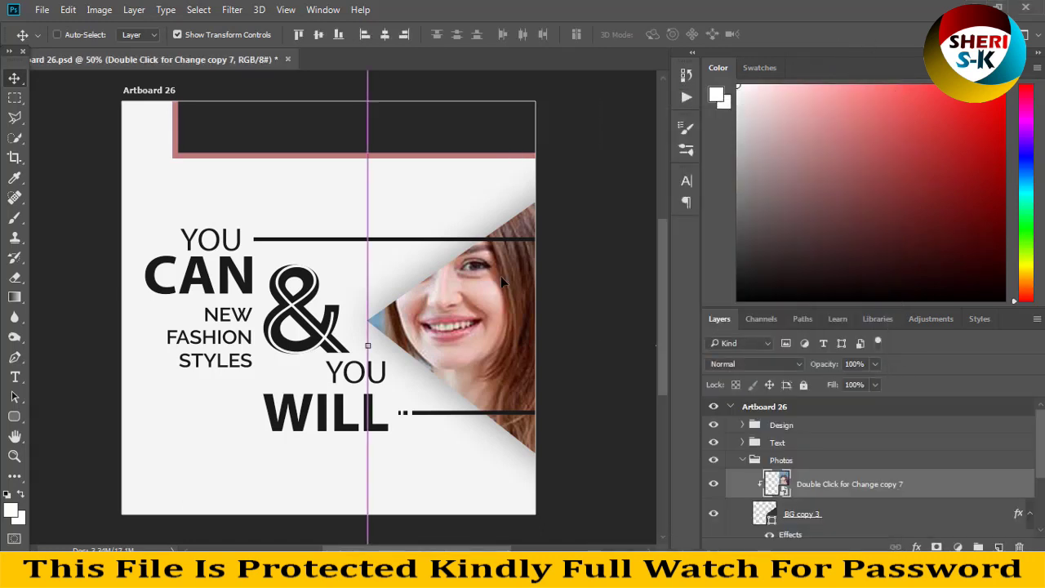
- Scale the woman's photo down to roughly 42–49% inside the triangle
key(ctrl+minus)
key(ctrl+minus)
key(ctrl+minus)
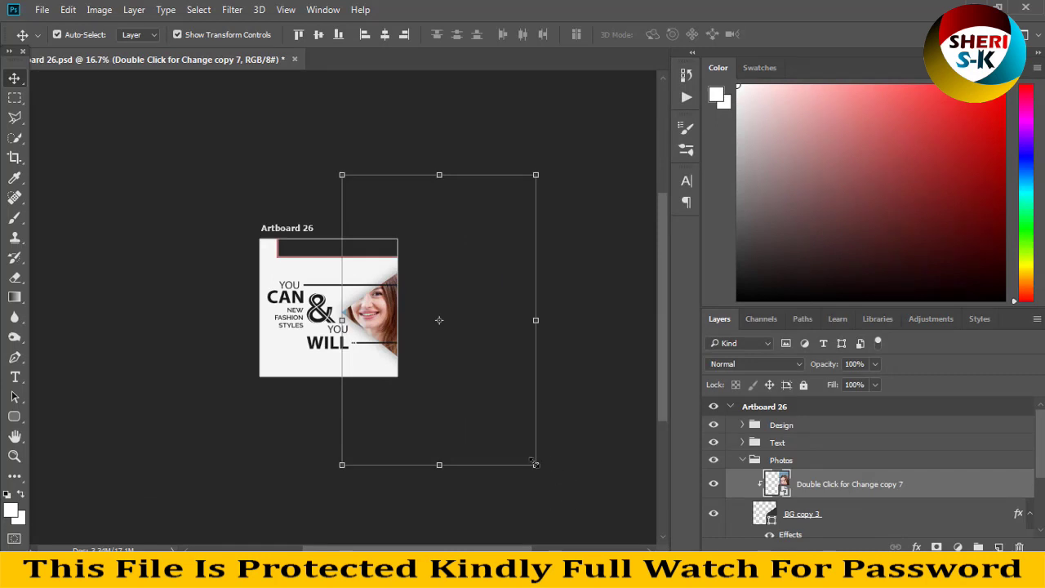
drag(534, 463, 476, 383)
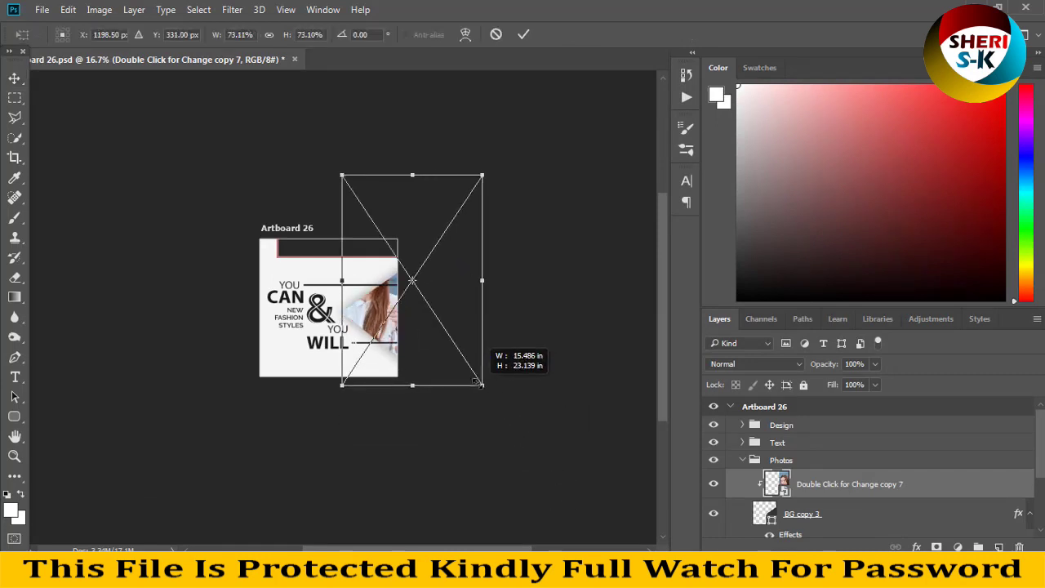
drag(476, 383, 465, 359)
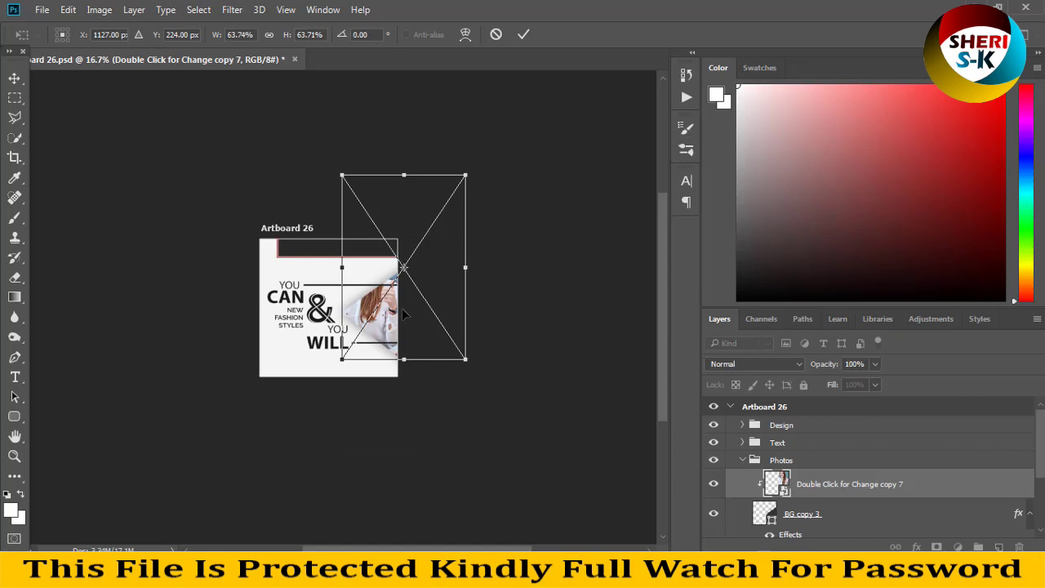
drag(387, 318, 394, 349)
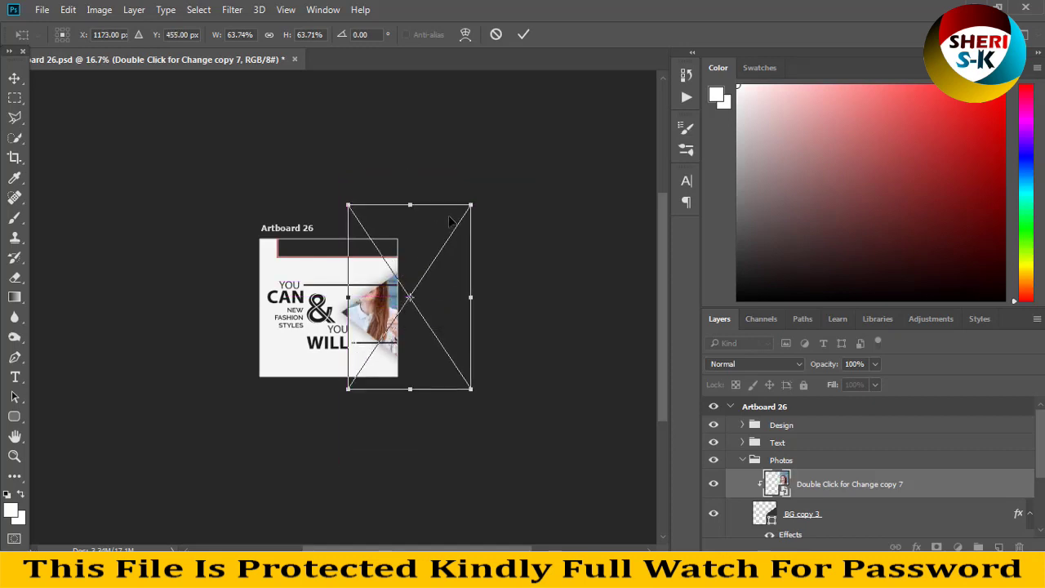
mouse_move(469, 204)
mouse_down()
mouse_move(430, 265)
mouse_move(401, 268)
mouse_up()
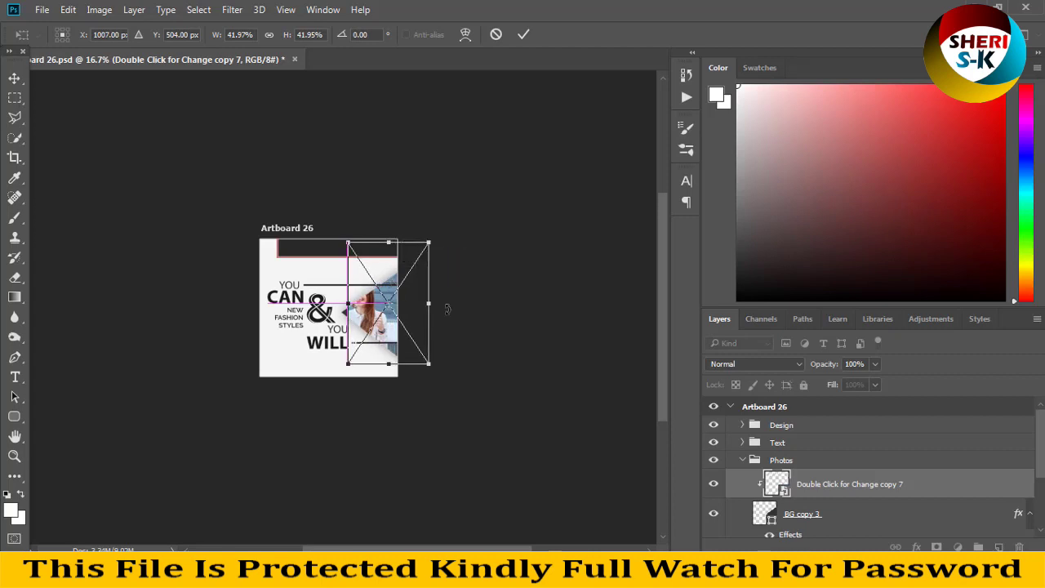
- Rotate the photo about 42°, nudge it right, apply, and zoom to 50%
mouse_move(442, 306)
mouse_down()
mouse_move(447, 326)
mouse_move(389, 296)
mouse_move(388, 318)
mouse_up()
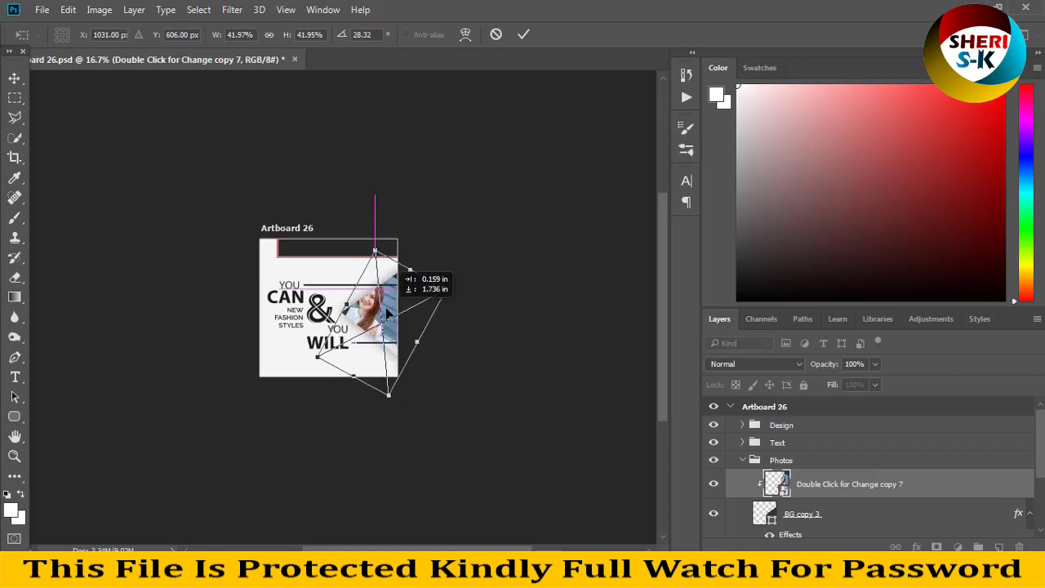
drag(461, 294, 494, 299)
drag(372, 309, 390, 316)
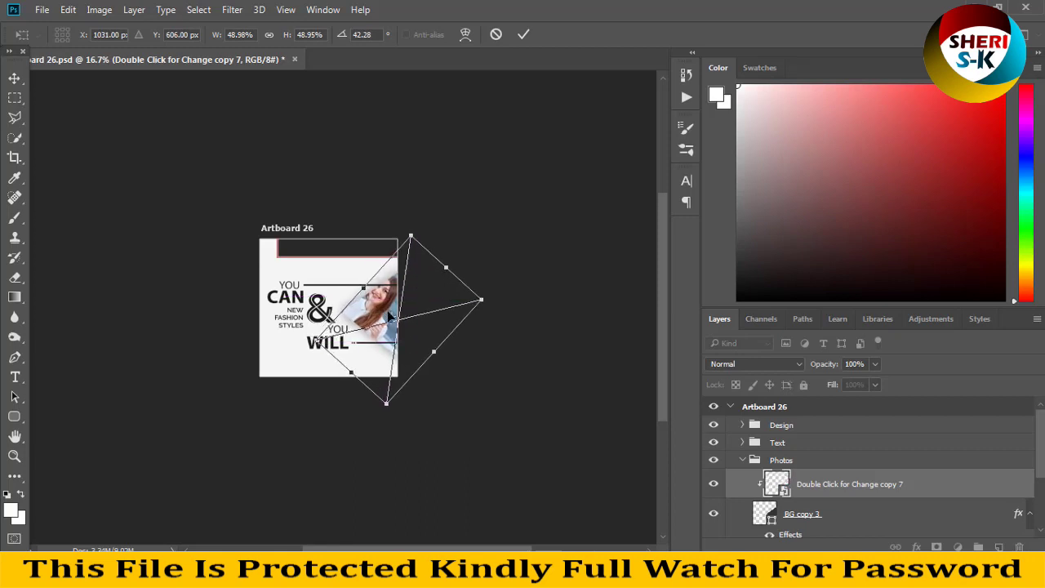
key(Return)
key(ctrl+plus)
key(ctrl+plus)
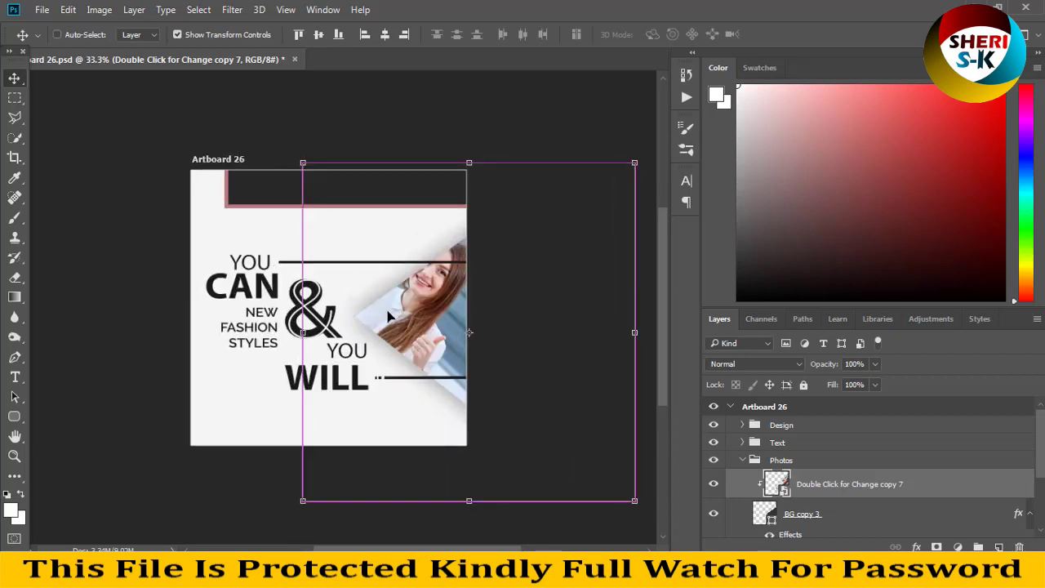
key(ctrl+plus)
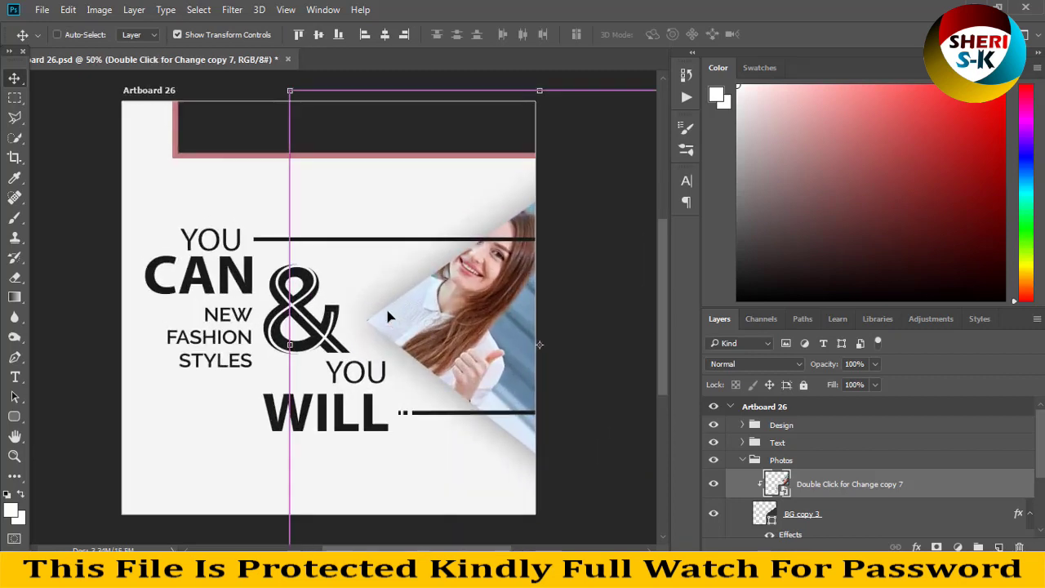
- Scale the dark top rectangle to about half size and place it at the artboard's top edge
key(ctrl+minus)
click(159, 235)
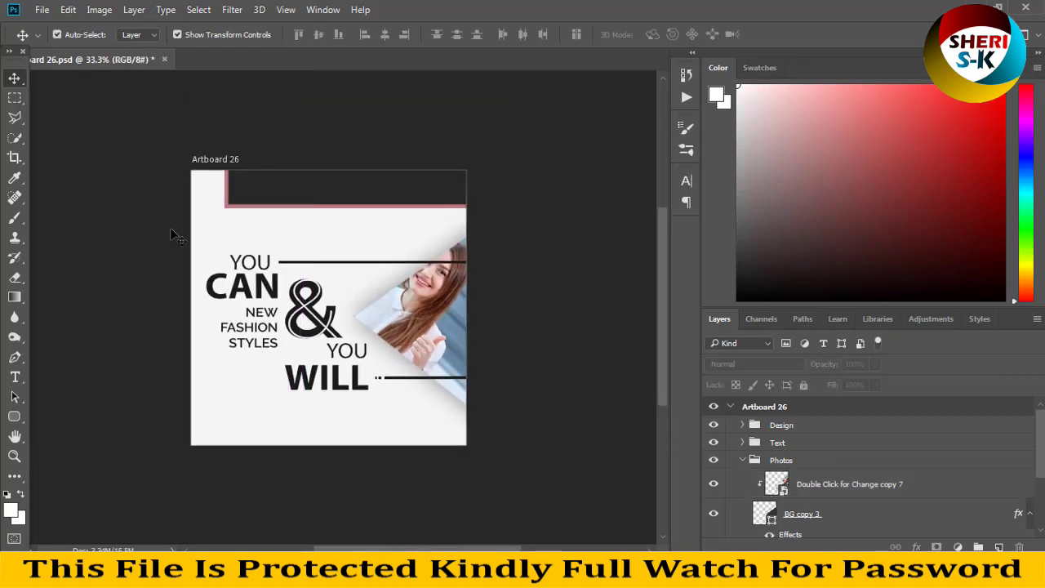
click(266, 192)
mouse_move(306, 186)
mouse_down()
mouse_move(288, 307)
mouse_move(262, 316)
mouse_up()
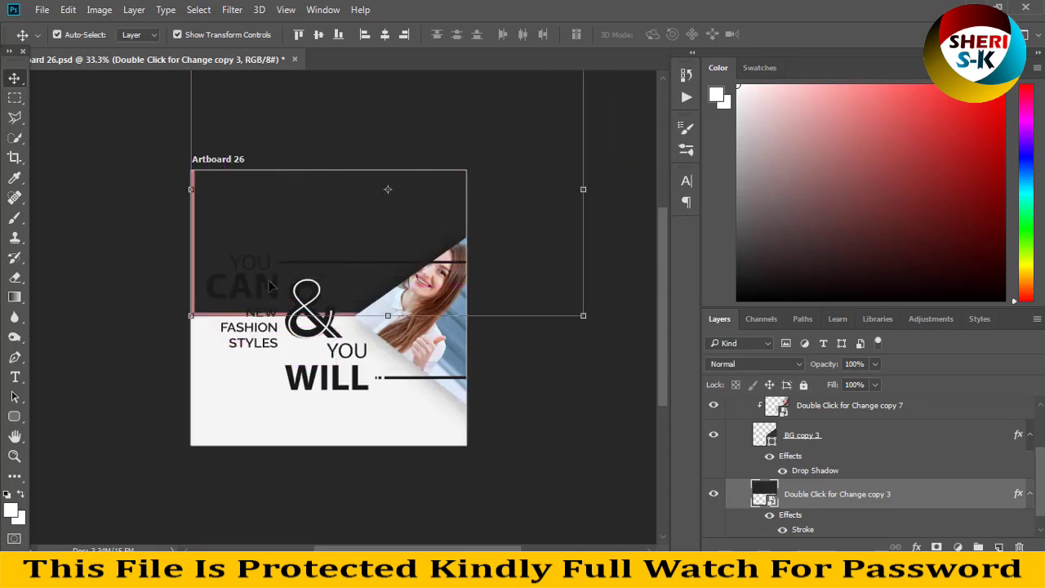
key(ctrl+t)
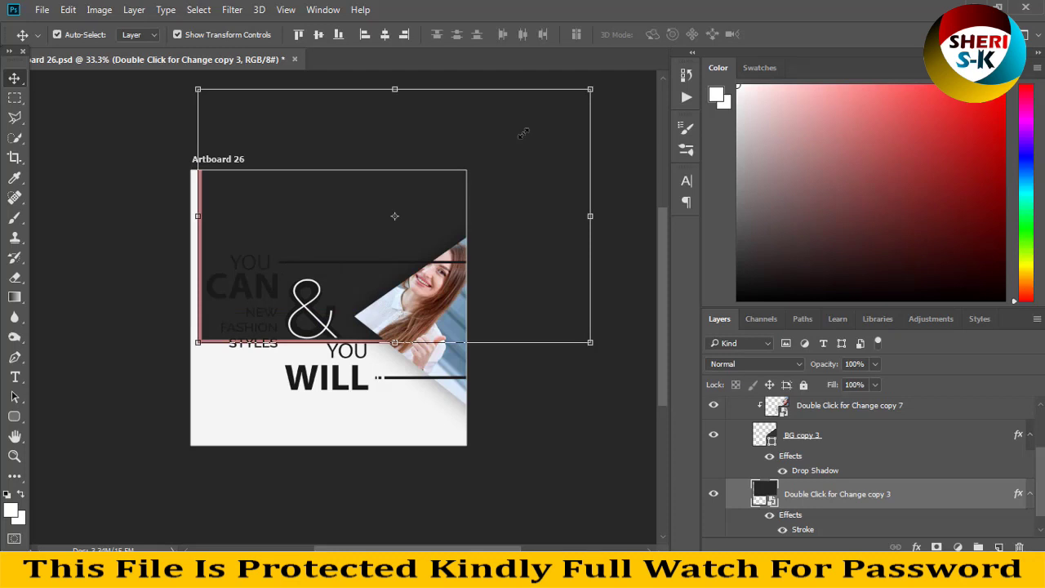
drag(590, 89, 397, 214)
drag(335, 255, 340, 186)
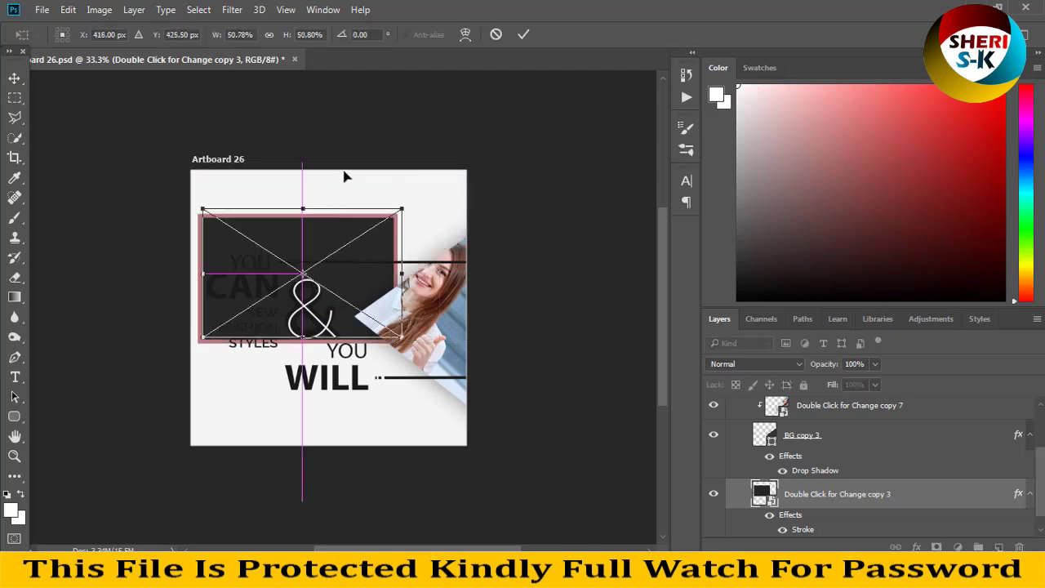
key(Return)
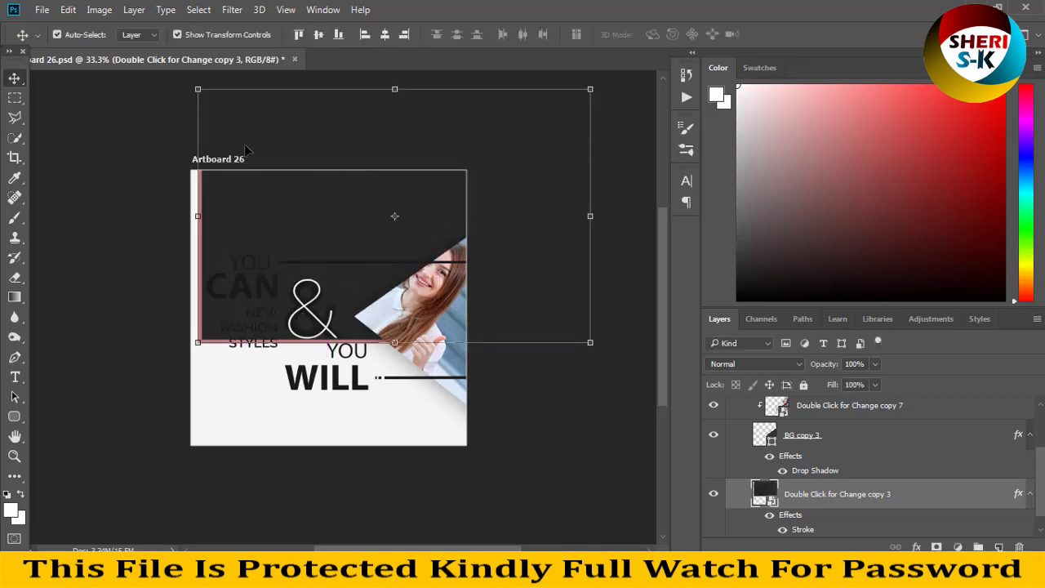
- Close Artboard 26.psd, answer the save prompt, and return to Explorer
click(295, 59)
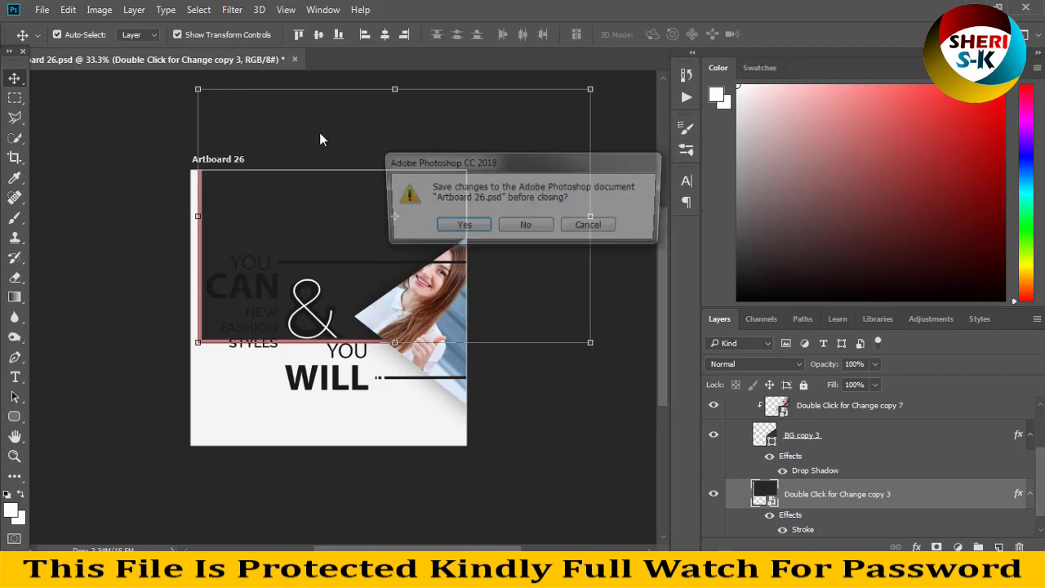
click(526, 227)
click(972, 7)
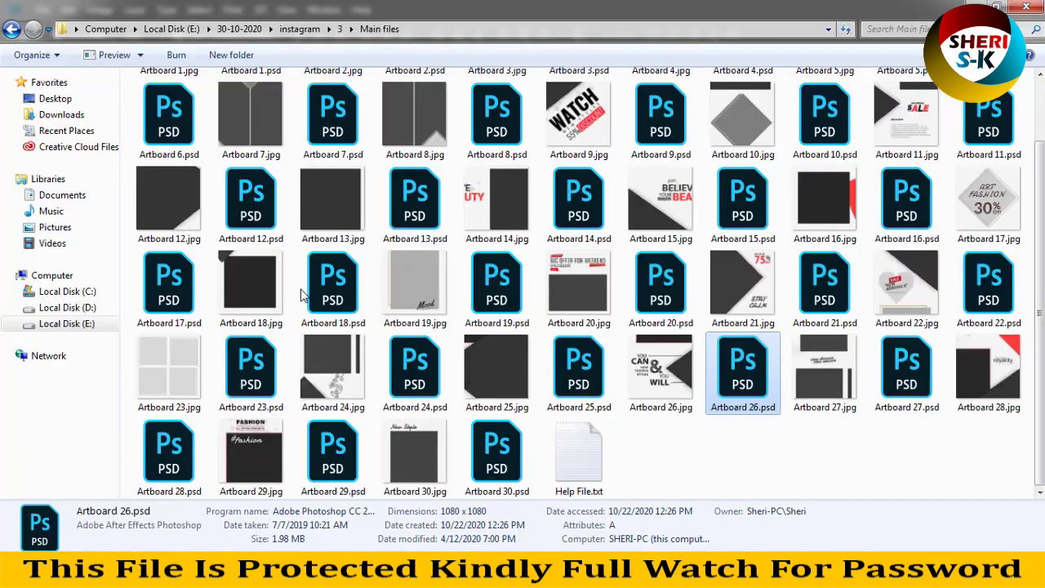
- Go up to instagram, enter folder 4's Main files, and select Artboards.psd
scroll(330, 277, up, 1)
key(BackSpace)
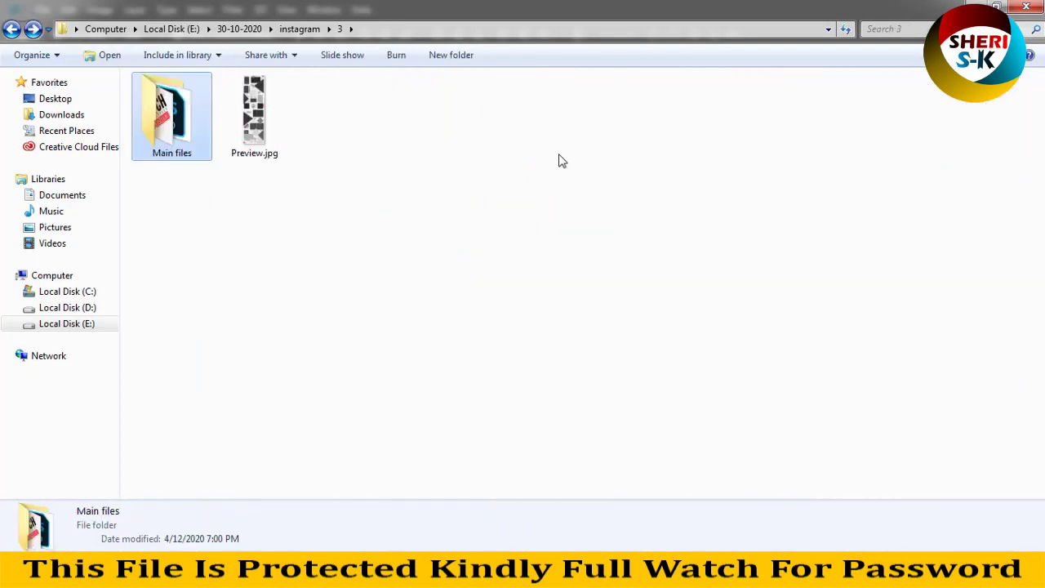
key(BackSpace)
double_click(611, 177)
double_click(148, 140)
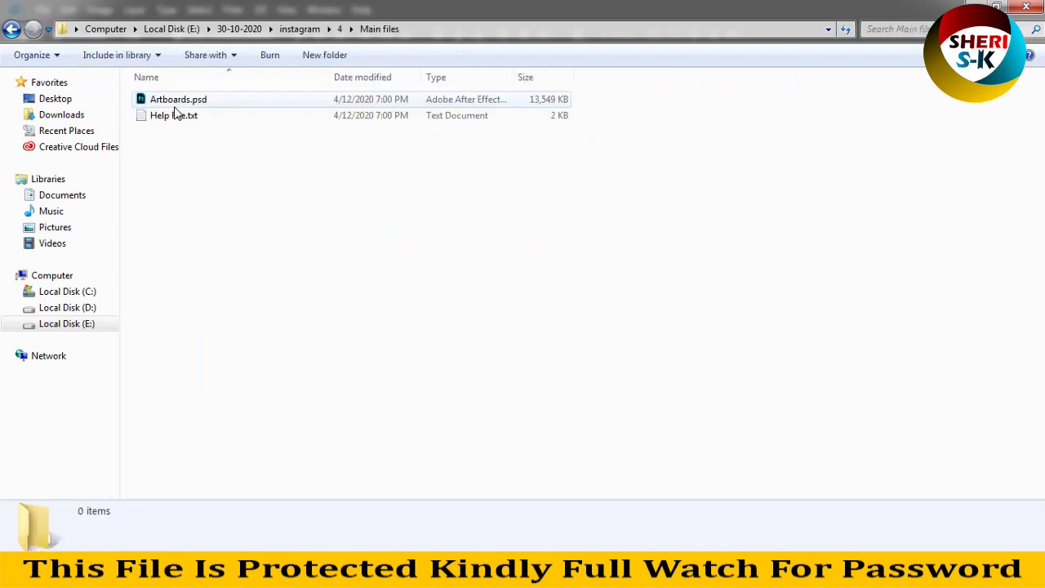
click(178, 105)
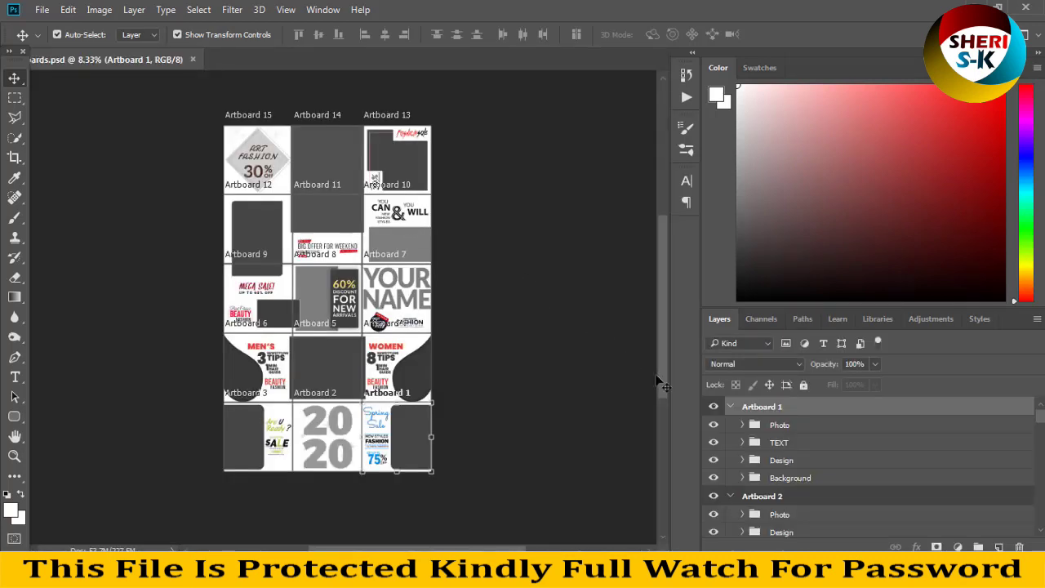
scroll(771, 494, down, 3)
scroll(767, 488, down, 3)
scroll(763, 481, down, 3)
scroll(756, 472, down, 3)
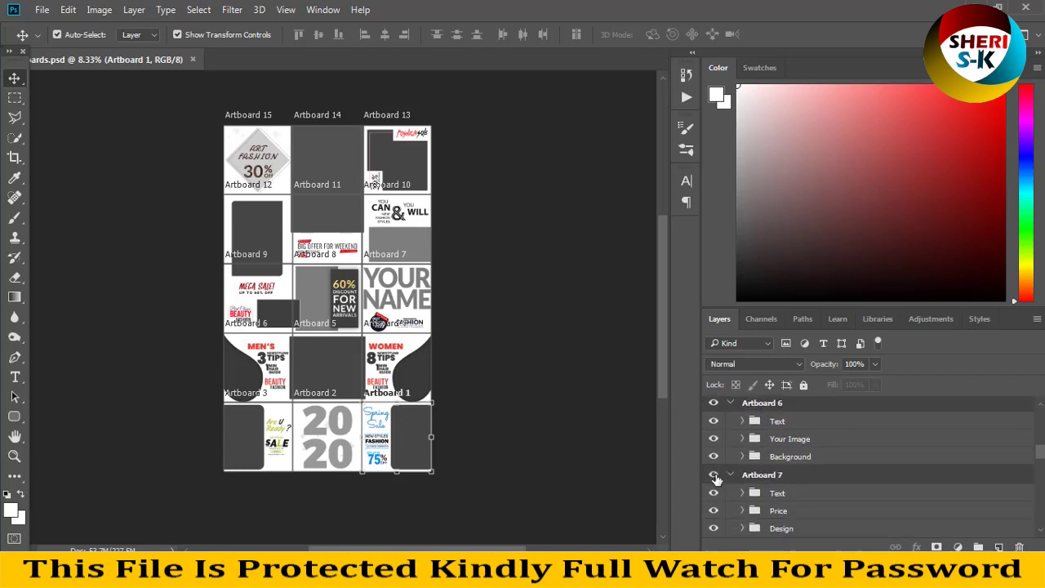
click(512, 237)
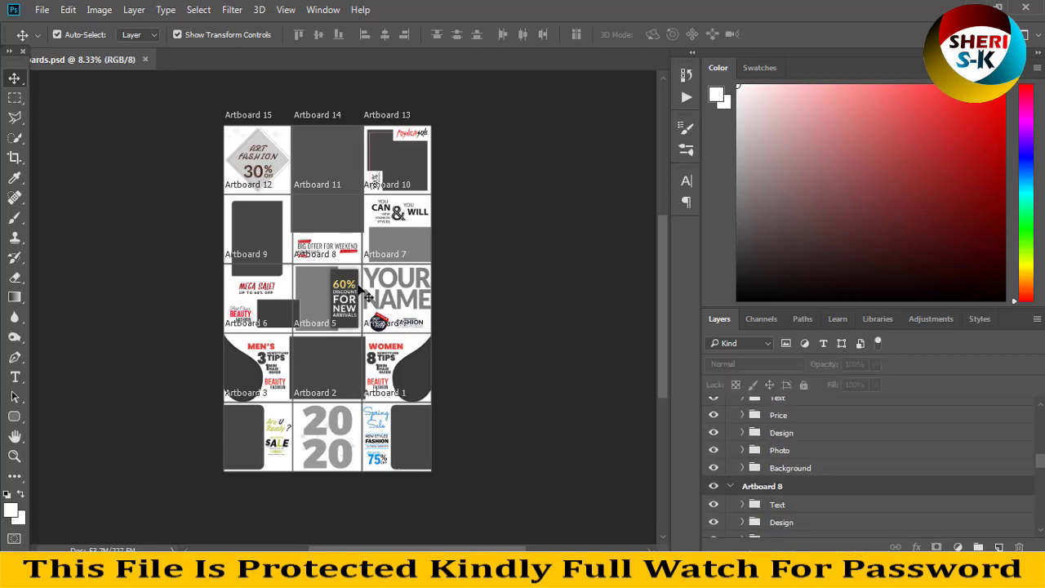
click(319, 200)
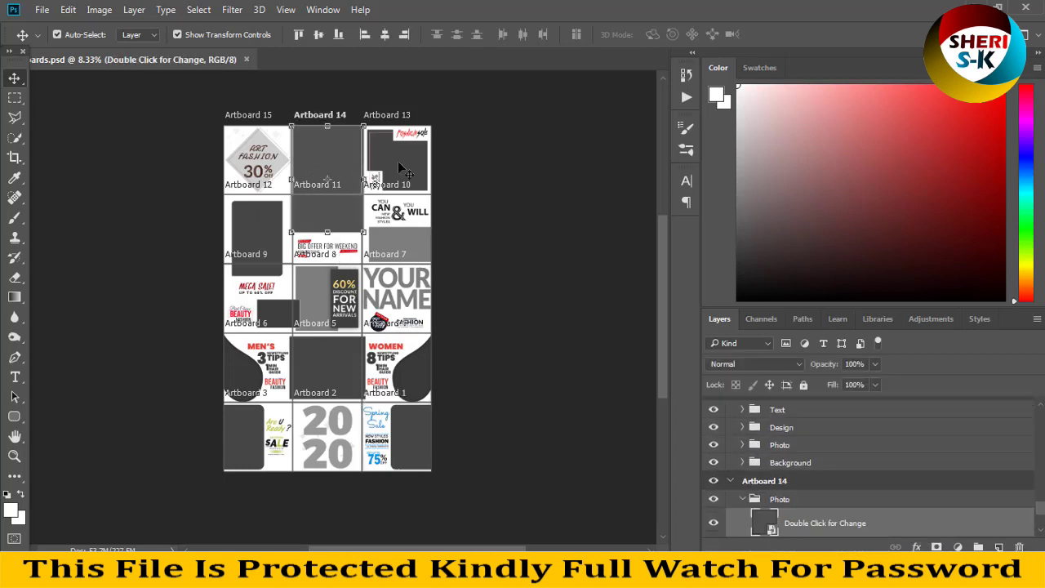
drag(395, 161, 259, 160)
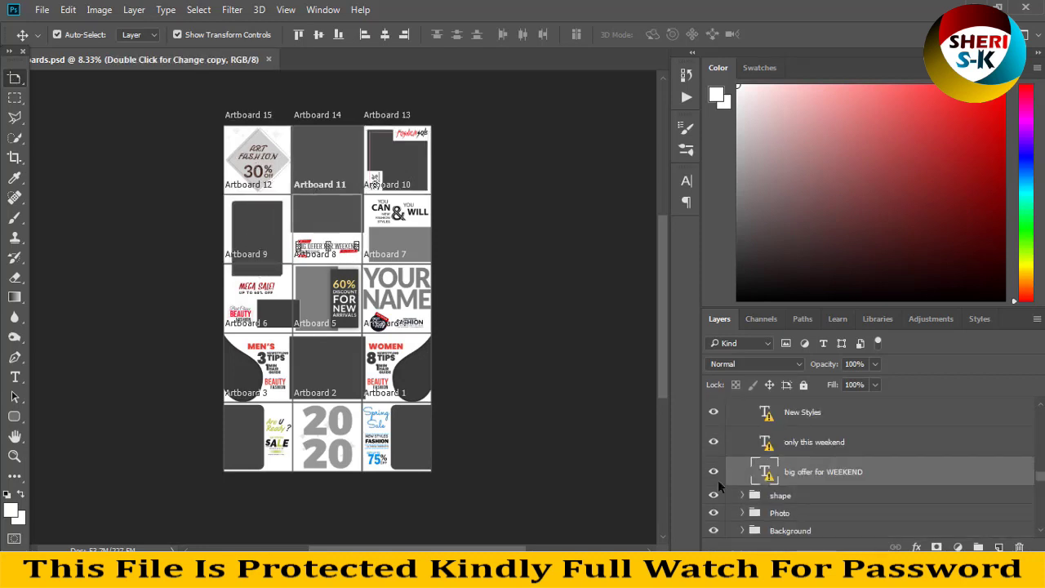
click(151, 156)
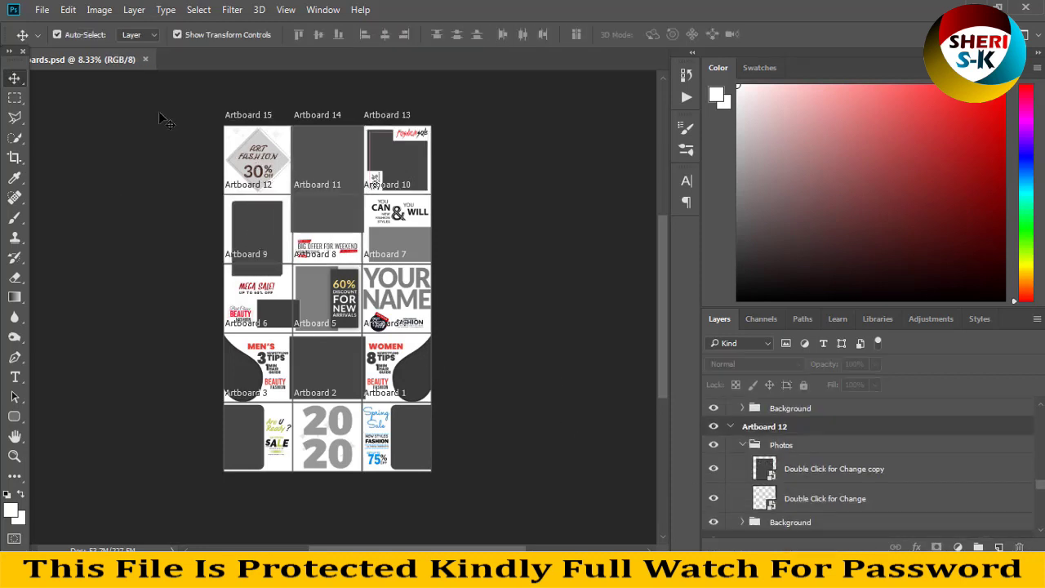